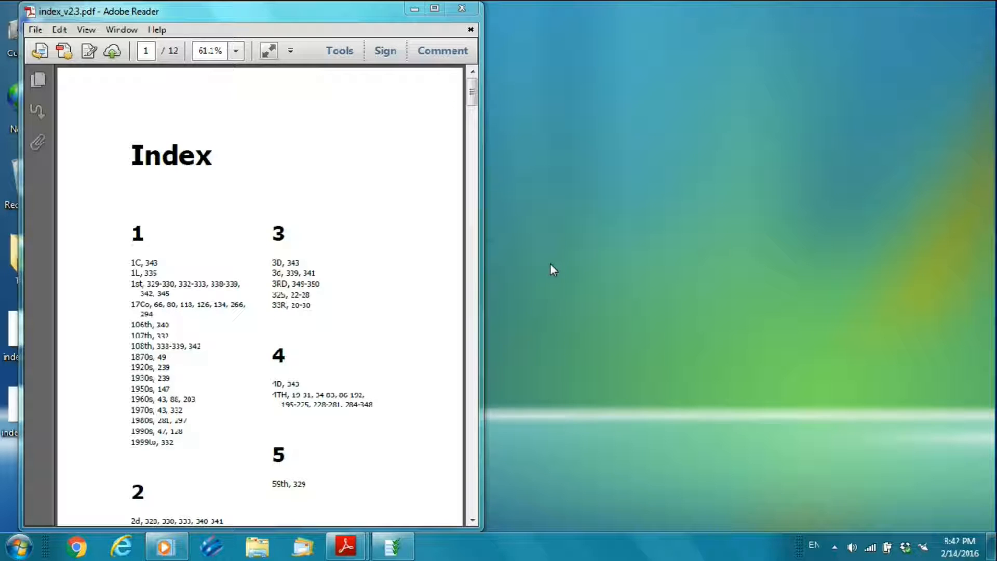
Step: Examine the digit headings 1, 2 and 3 in index_v2.3.pdf and compare each with the first character of its entries
left_click_drag(126, 235, 151, 232)
left_click_drag(265, 232, 287, 233)
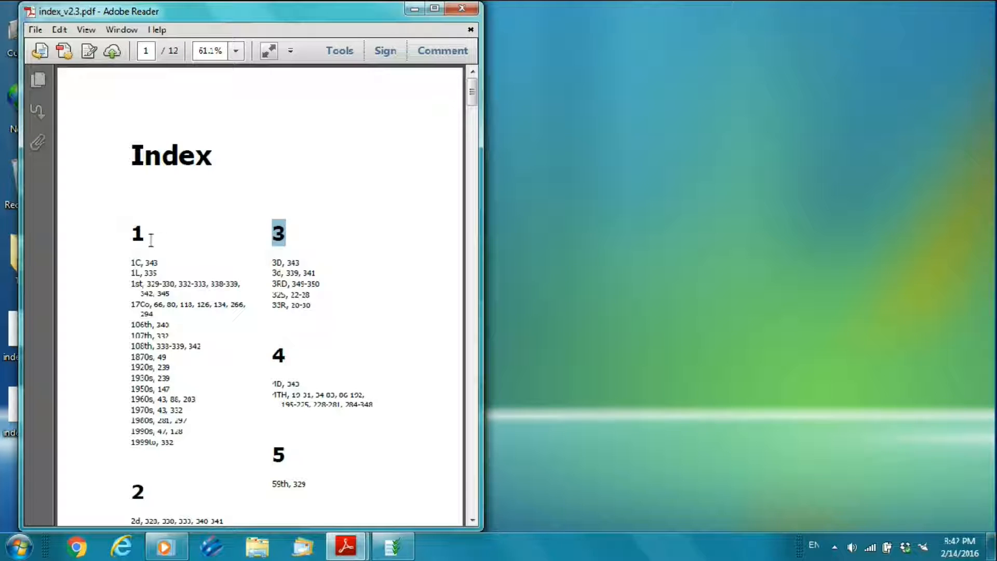
left_click(149, 237)
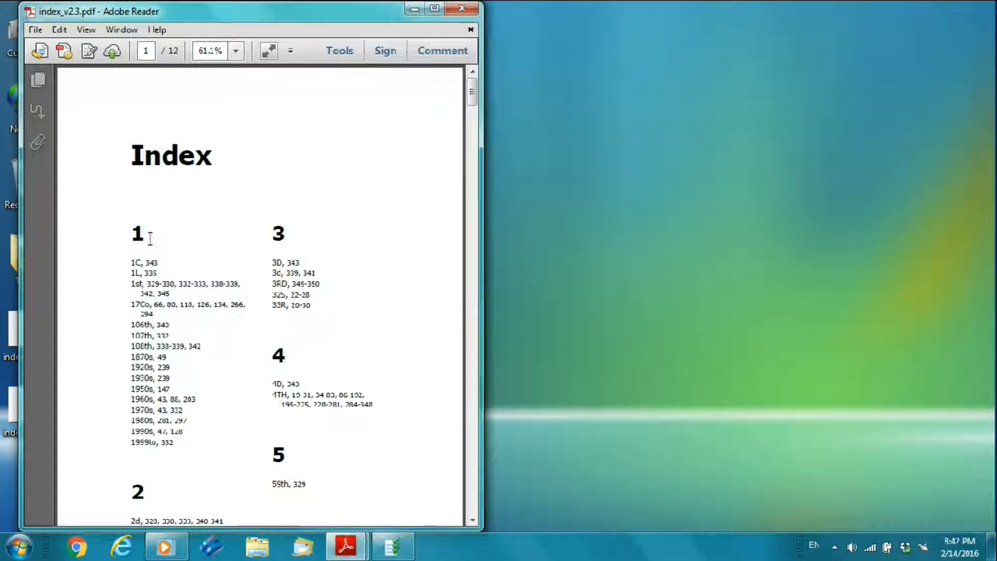
left_click_drag(130, 262, 137, 270)
double_click(134, 272)
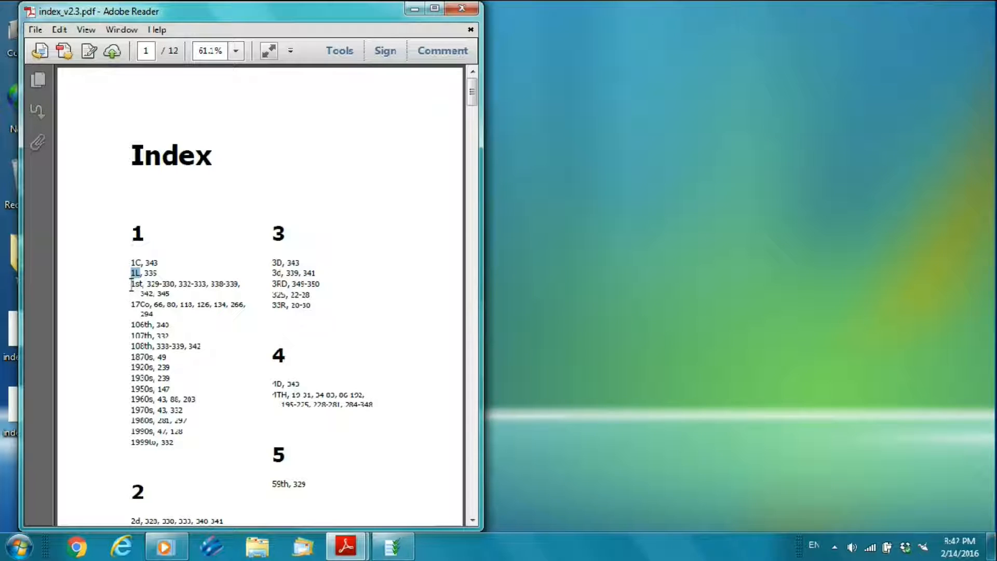
left_click_drag(145, 235, 143, 267)
left_click(219, 283)
scroll(218, 284, "down", 5)
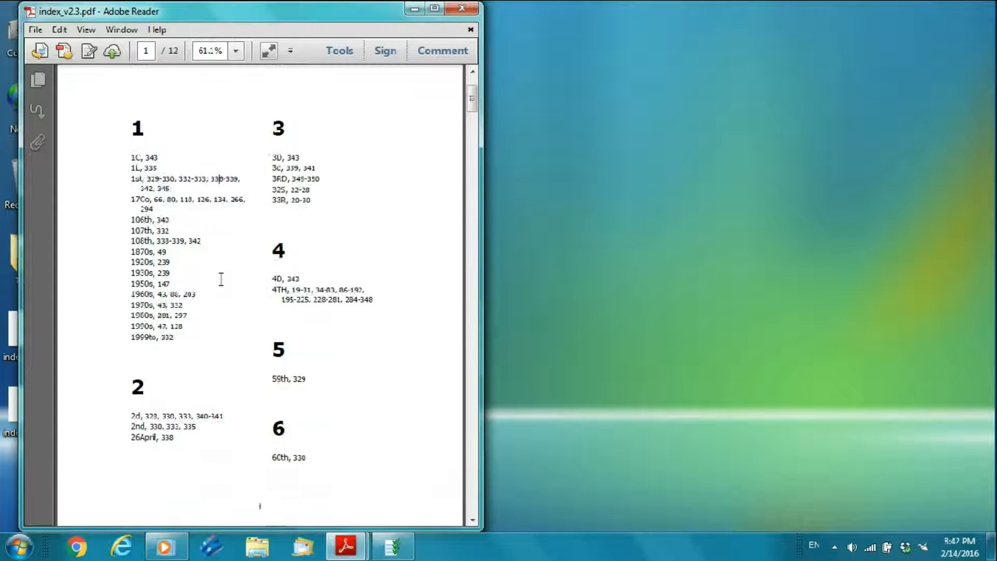
left_click_drag(130, 310, 142, 280)
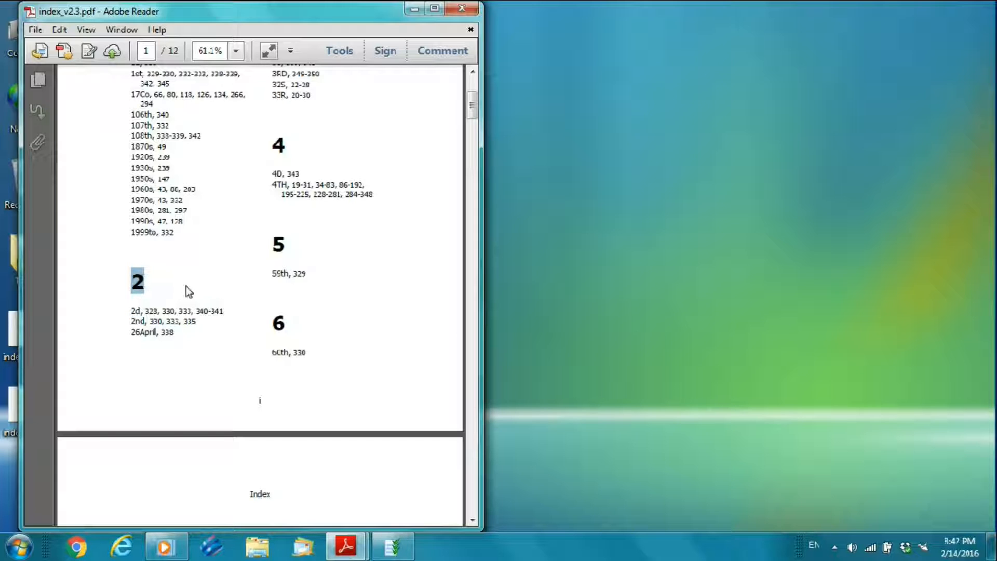
left_click_drag(131, 317, 146, 320)
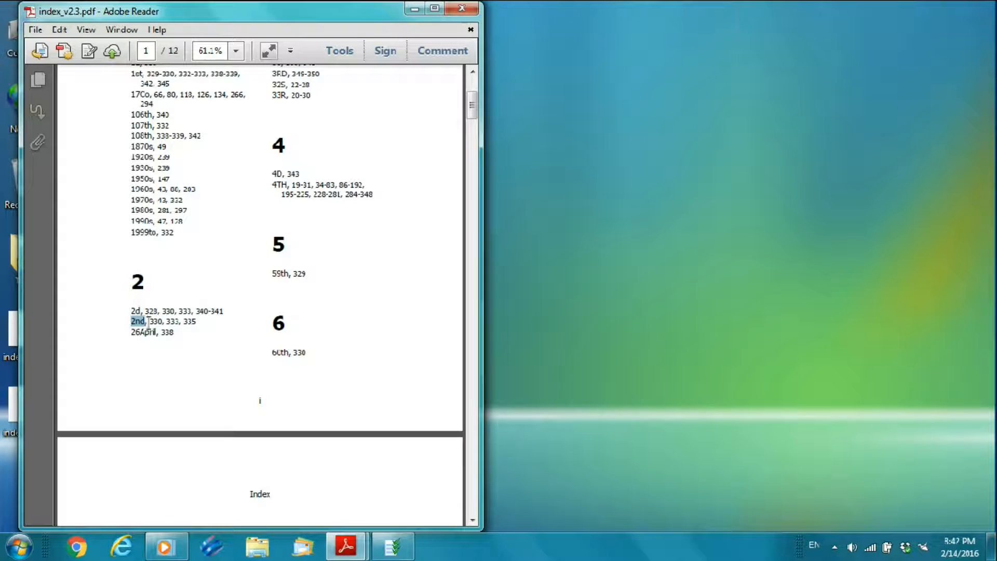
Step: Examine the letter headings A to C in index_v2.3.pdf and the entries listed under them
scroll(182, 282, "down", 3)
scroll(190, 270, "down", 5)
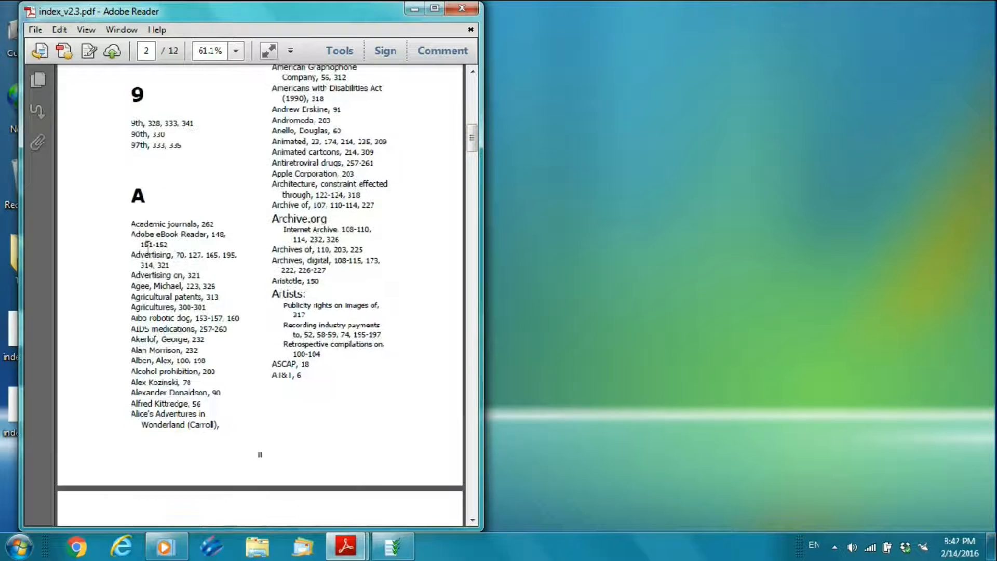
left_click_drag(129, 224, 197, 225)
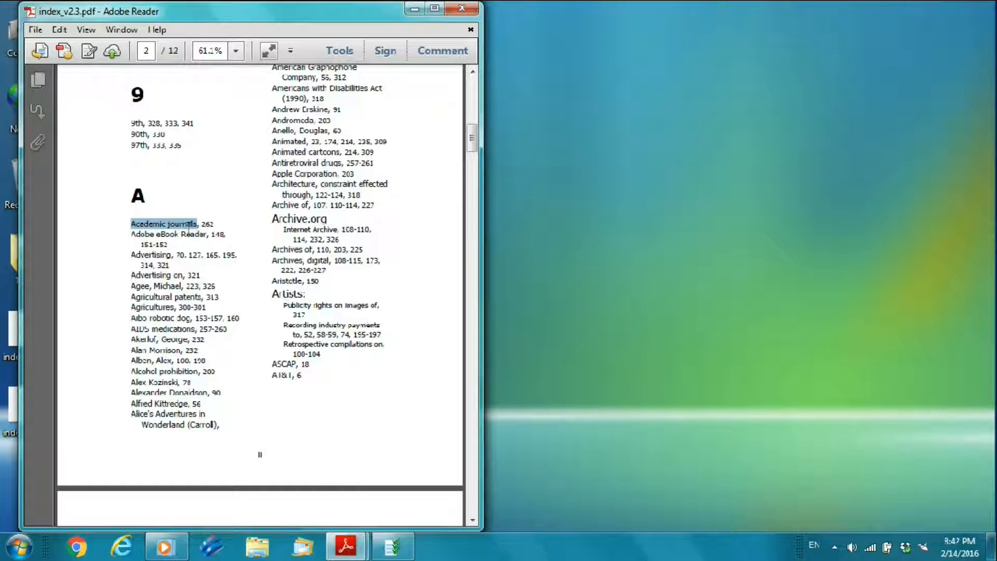
left_click_drag(147, 197, 181, 227)
scroll(229, 244, "down", 10)
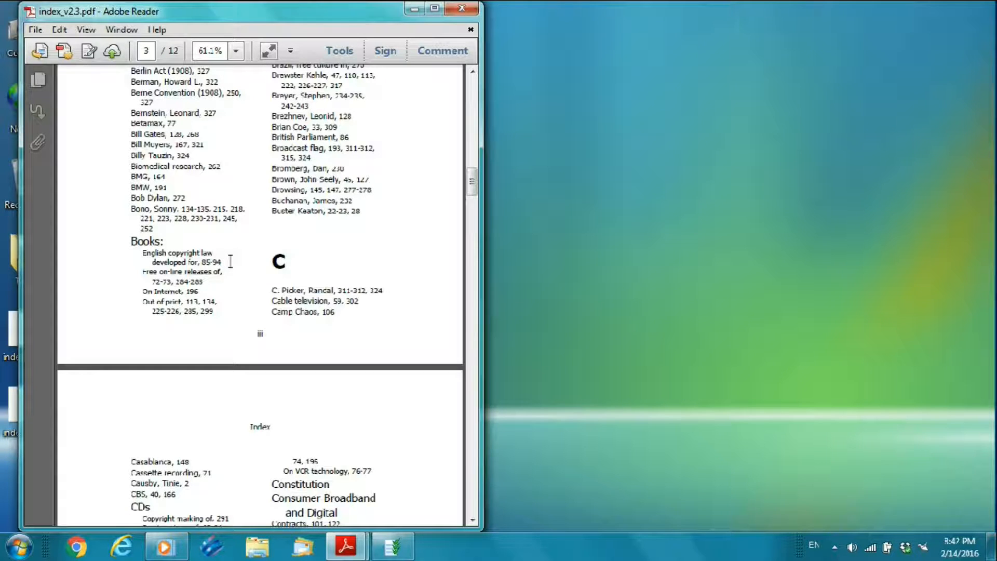
scroll(230, 262, "down", 3)
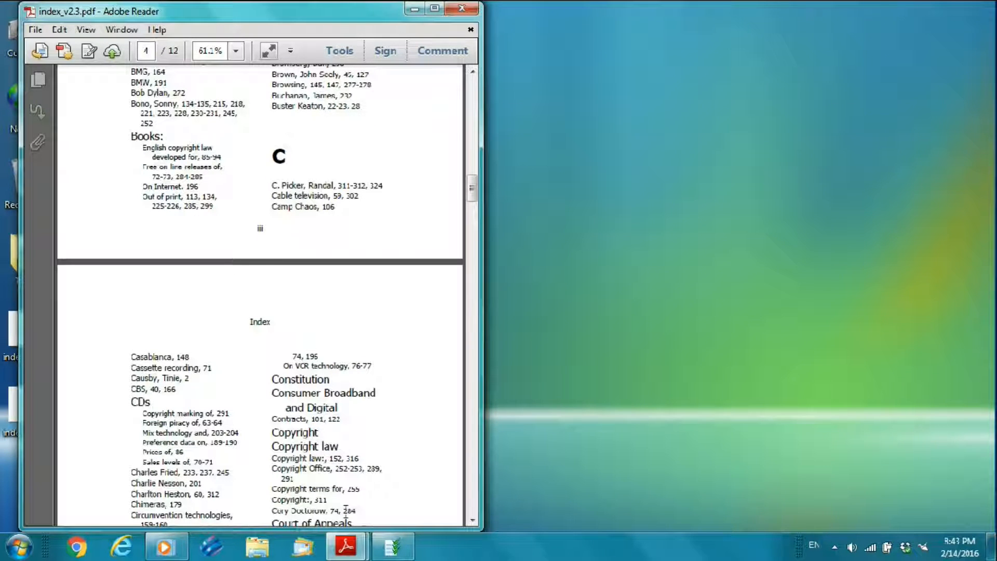
Step: Bring up index_v2.4.pdf alongside the older index and examine the entries grouped under its Symbols heading
mouse_move(345, 546)
left_click(436, 493)
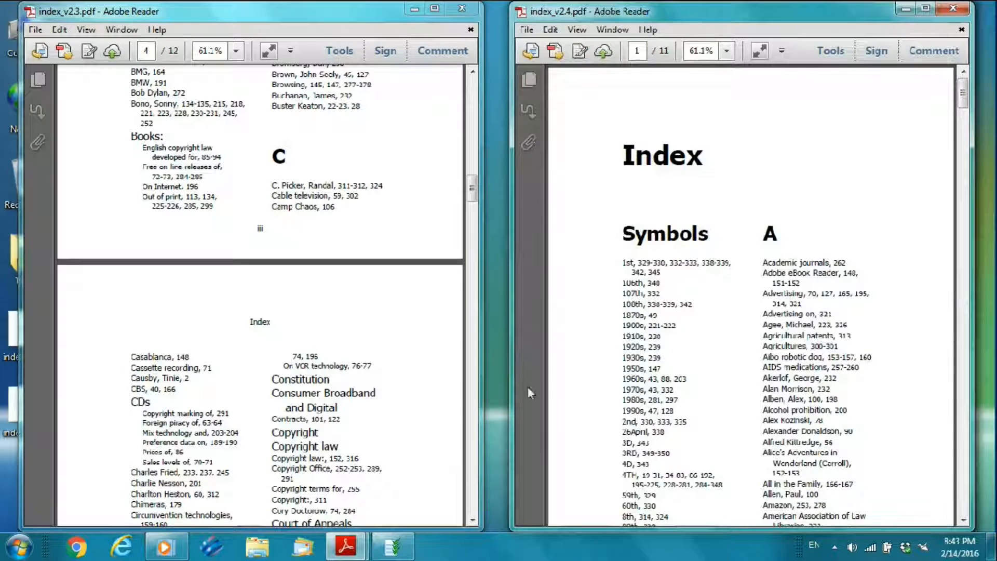
left_click_drag(621, 233, 717, 228)
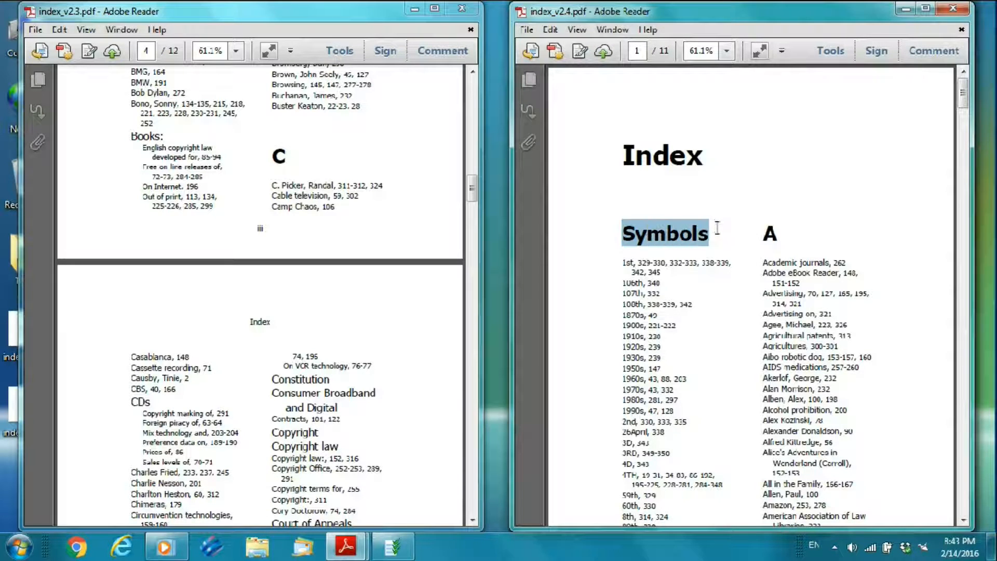
scroll(716, 231, "down", 3)
mouse_move(615, 206)
left_mouse_down()
mouse_move(685, 254)
mouse_move(696, 503)
mouse_move(630, 451)
mouse_move(584, 282)
mouse_move(616, 194)
left_mouse_up()
scroll(602, 226, "down", 1)
left_click(727, 236)
Step: Examine the A heading in index_v2.4.pdf and the first characters of the entries under it
left_click_drag(760, 129, 777, 140)
scroll(771, 235, "down", 4)
scroll(770, 238, "down", 20)
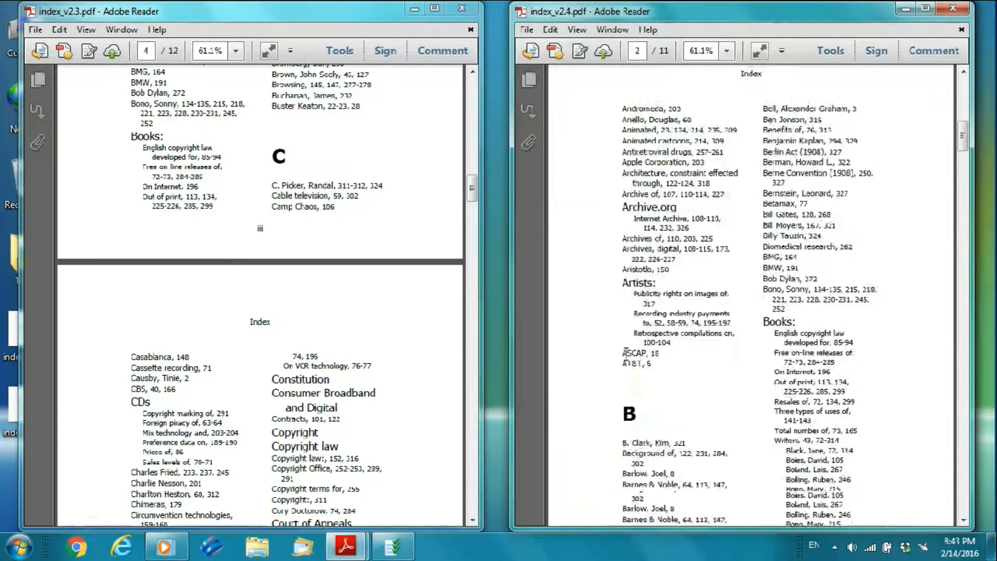
left_click_drag(964, 172, 964, 132)
scroll(887, 142, "up", 10)
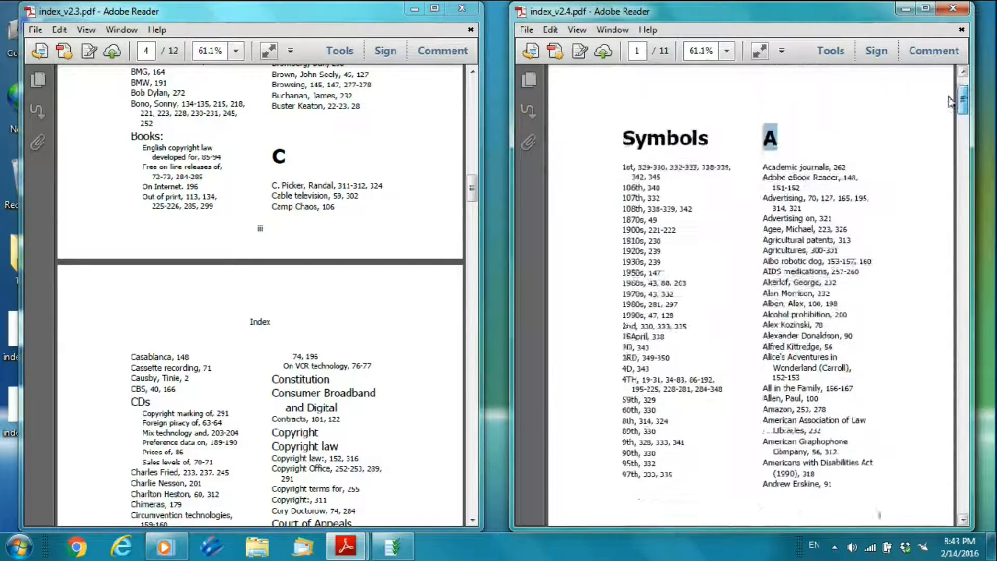
left_click_drag(779, 169, 762, 170)
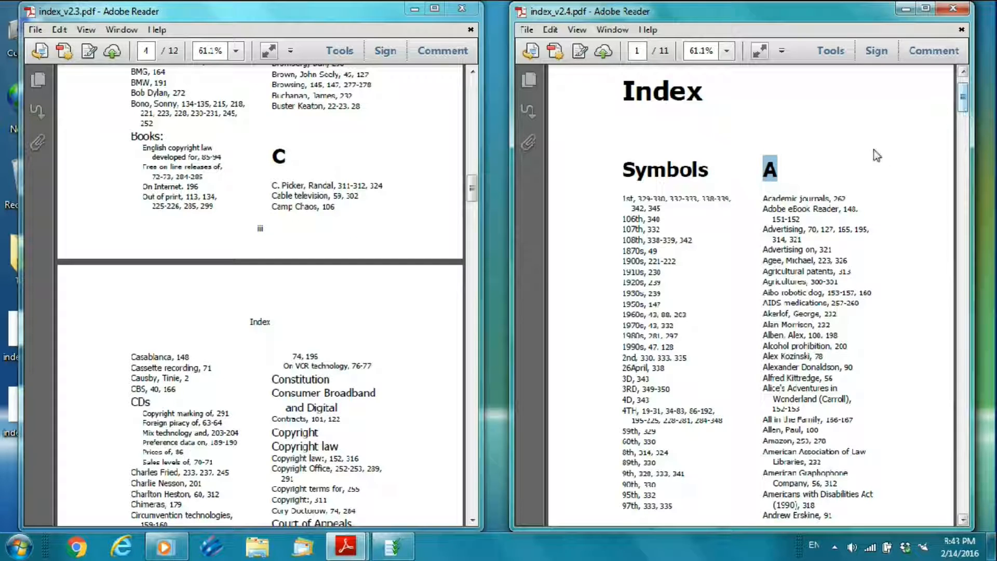
left_click_drag(763, 198, 813, 324)
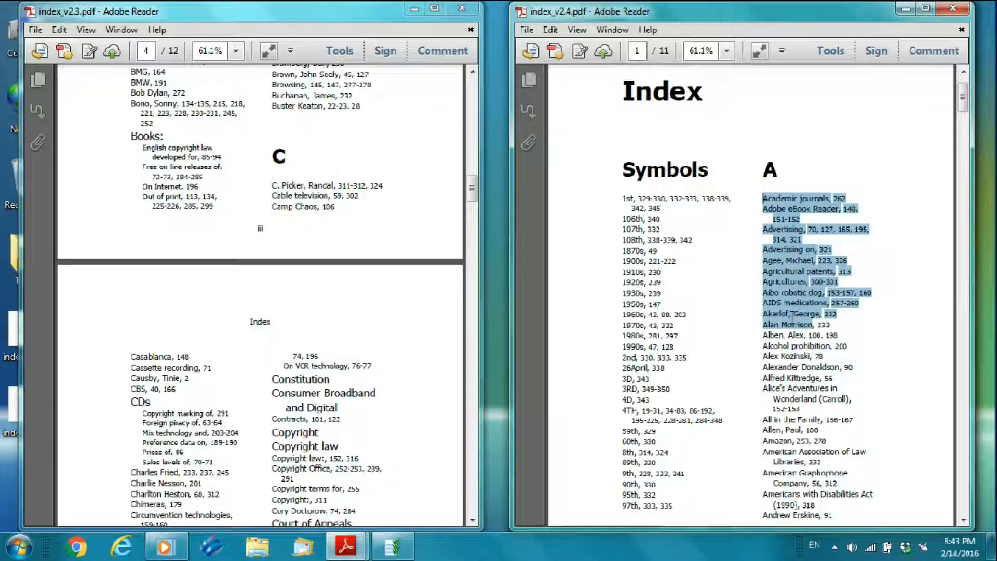
left_click(875, 251)
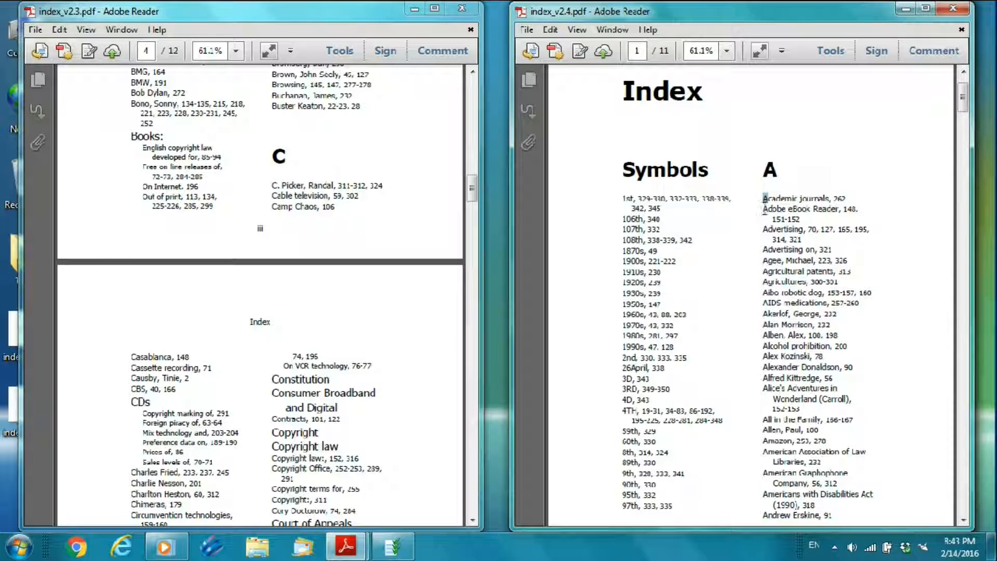
Step: Find the combined K-L heading in index_v2.4.pdf and examine its entries starting with K and with L
left_click_drag(962, 101, 953, 333)
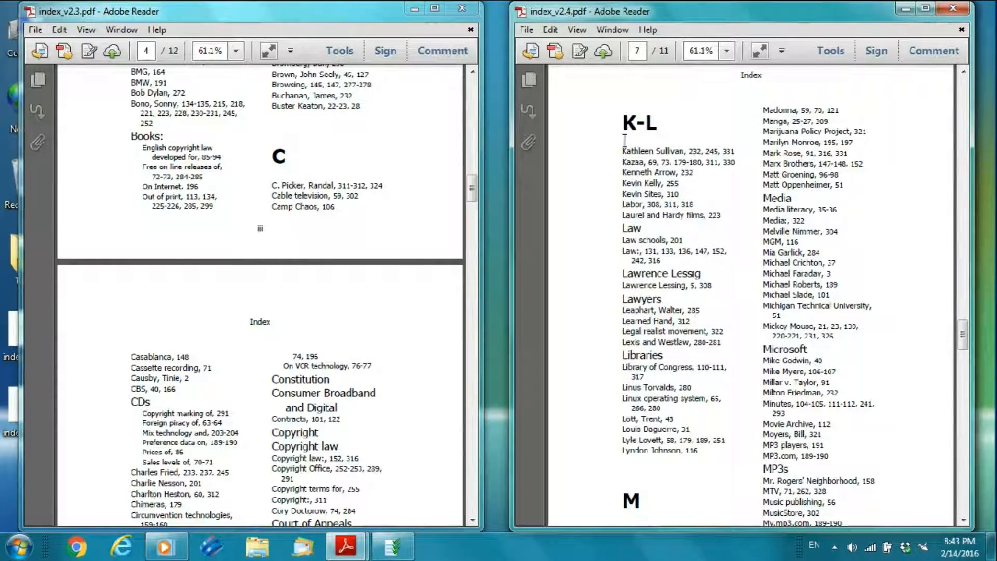
left_click_drag(619, 122, 664, 125)
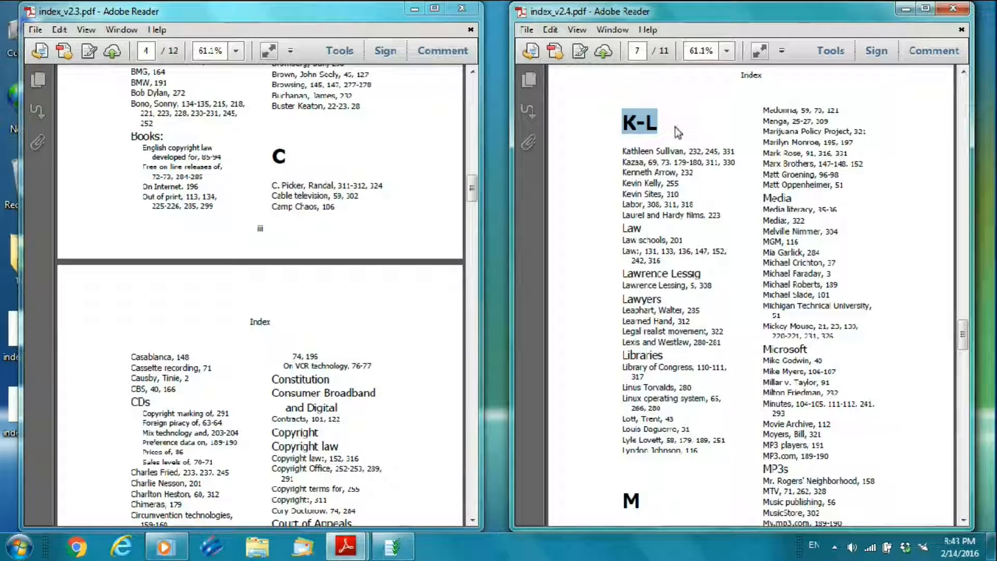
left_click(620, 151)
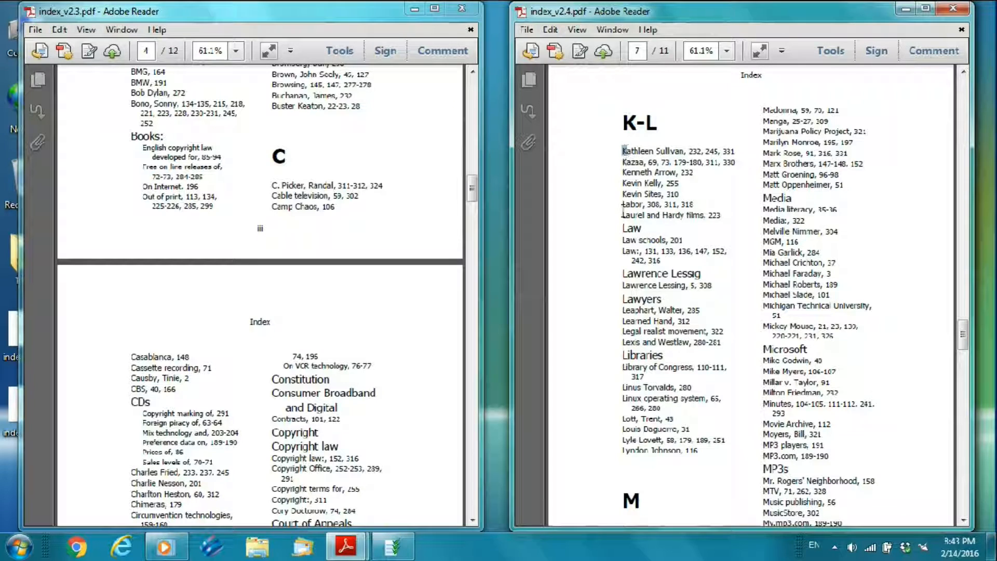
left_click_drag(623, 223, 627, 220)
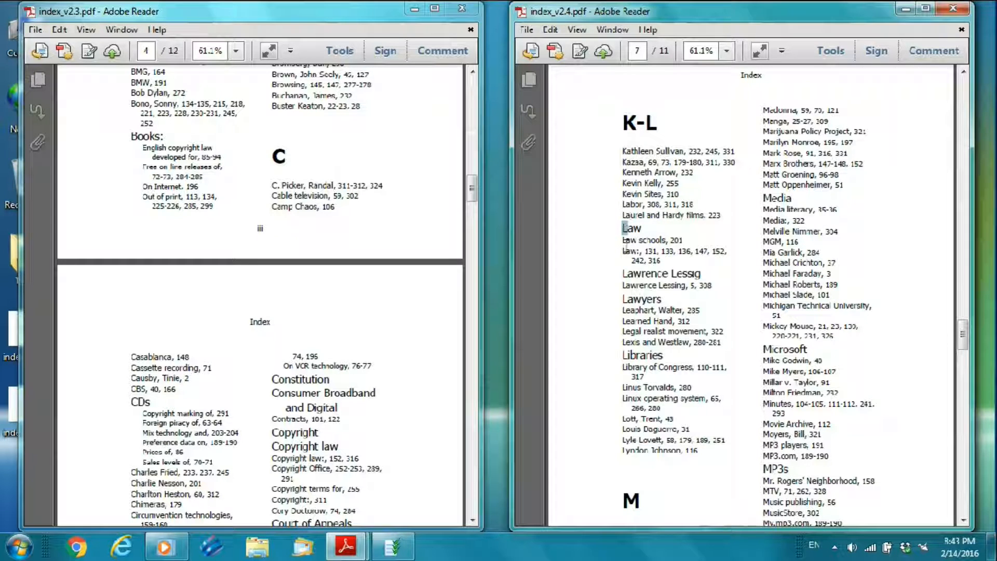
left_click(606, 198)
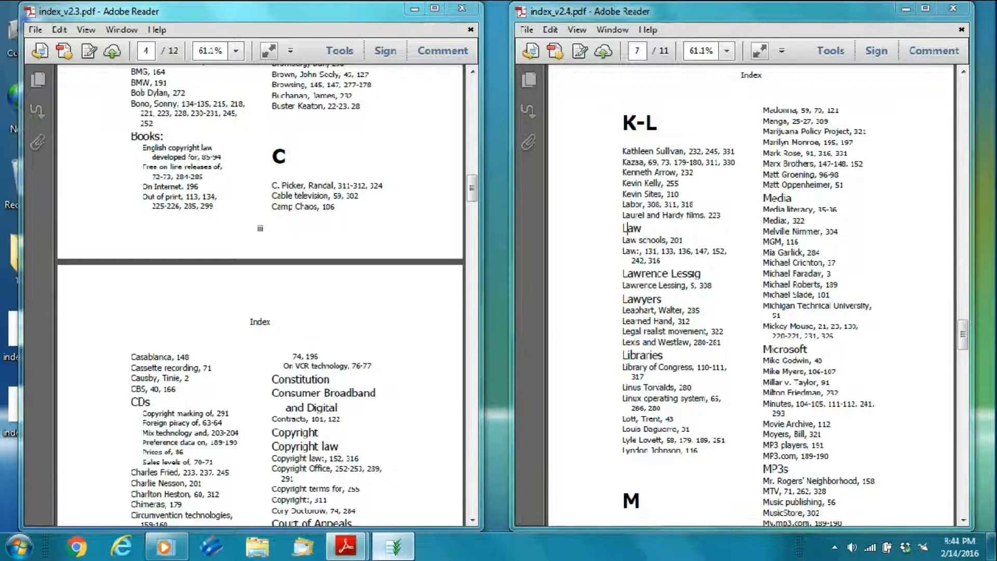
Step: Switch to PDF Index Generator and open the Index content settings for writing the index
left_click(394, 546)
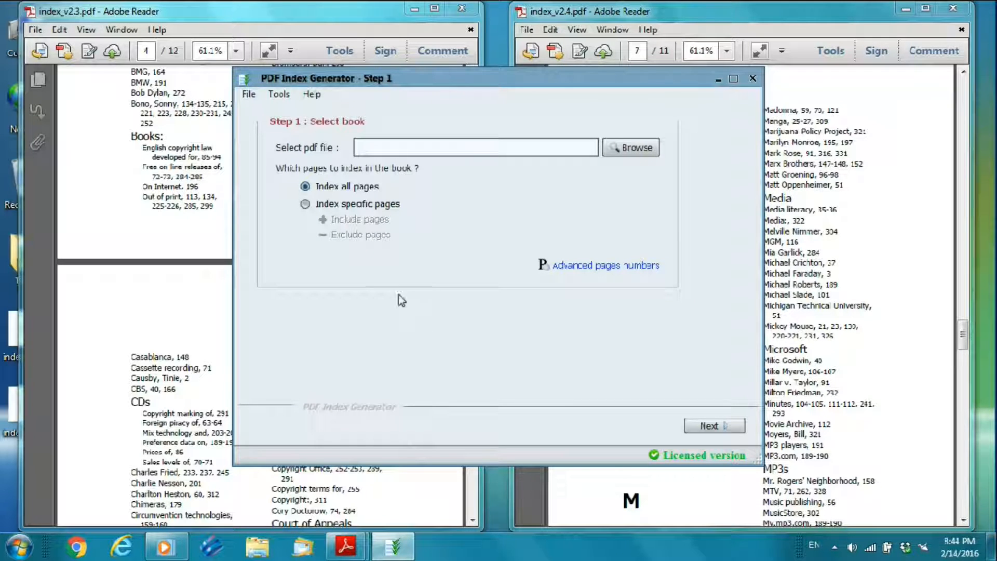
left_click(278, 94)
left_click(293, 131)
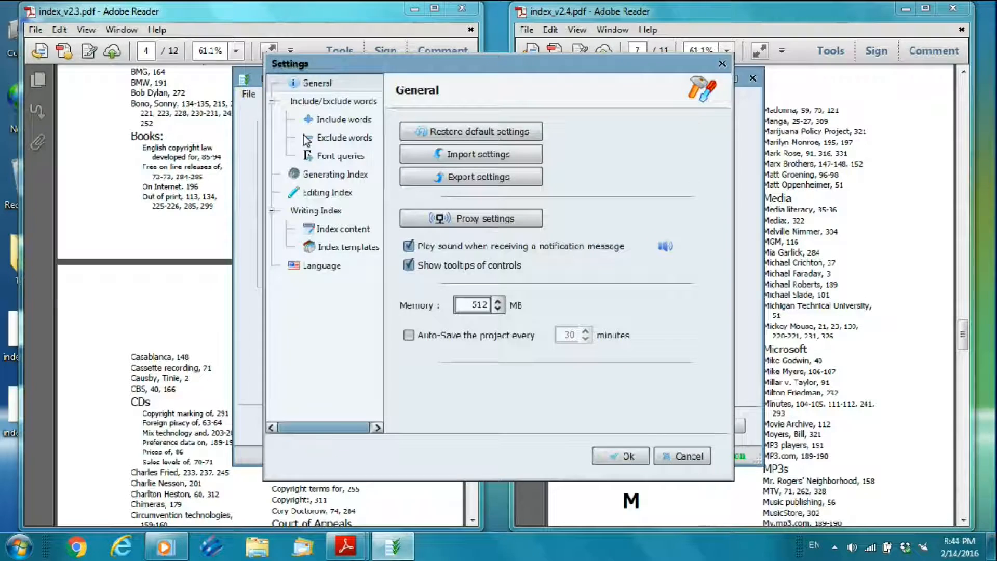
left_click(328, 229)
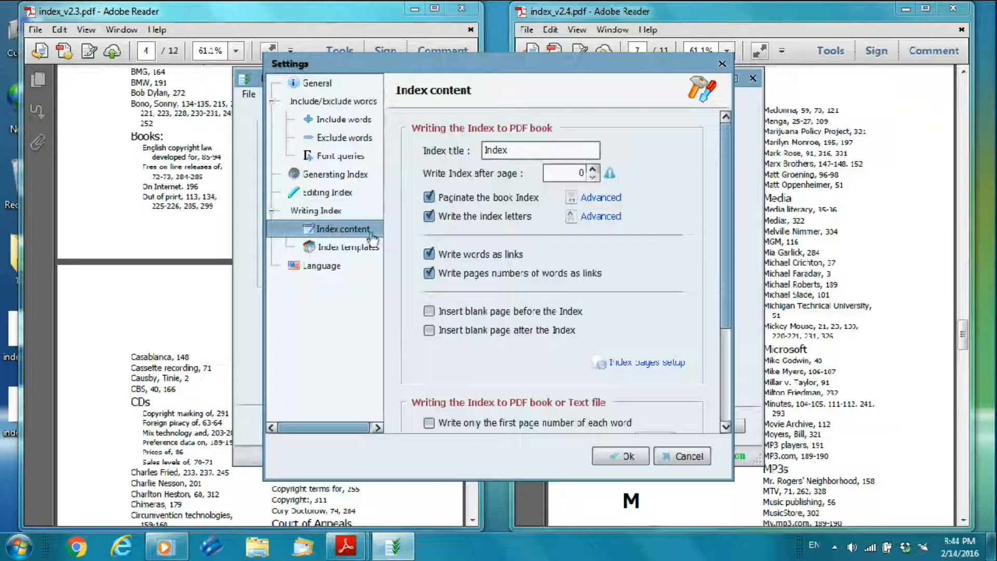
Step: Keep writing of the index letters enabled and turn on editing of the default index letters in its advanced settings
mouse_move(485, 228)
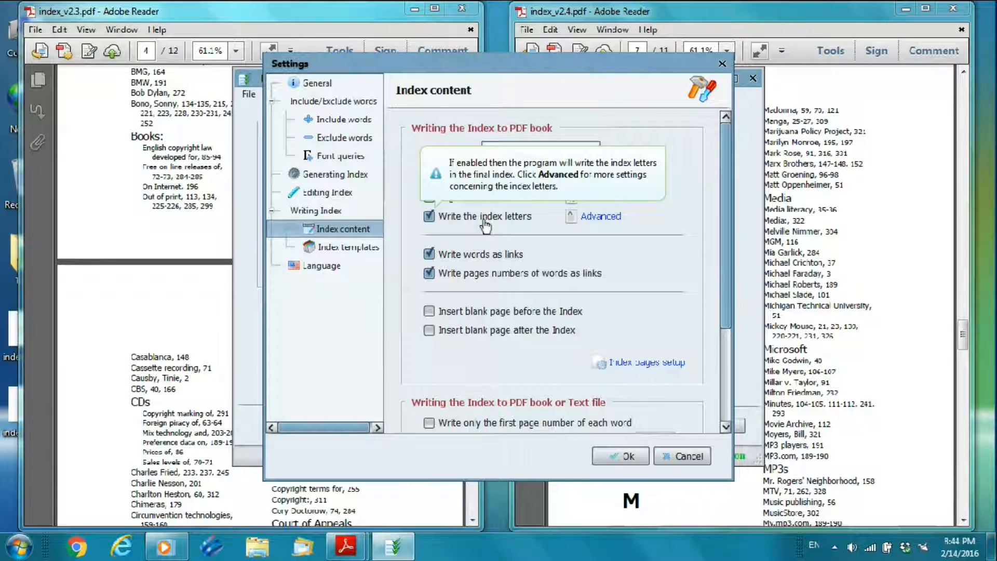
left_click(430, 217)
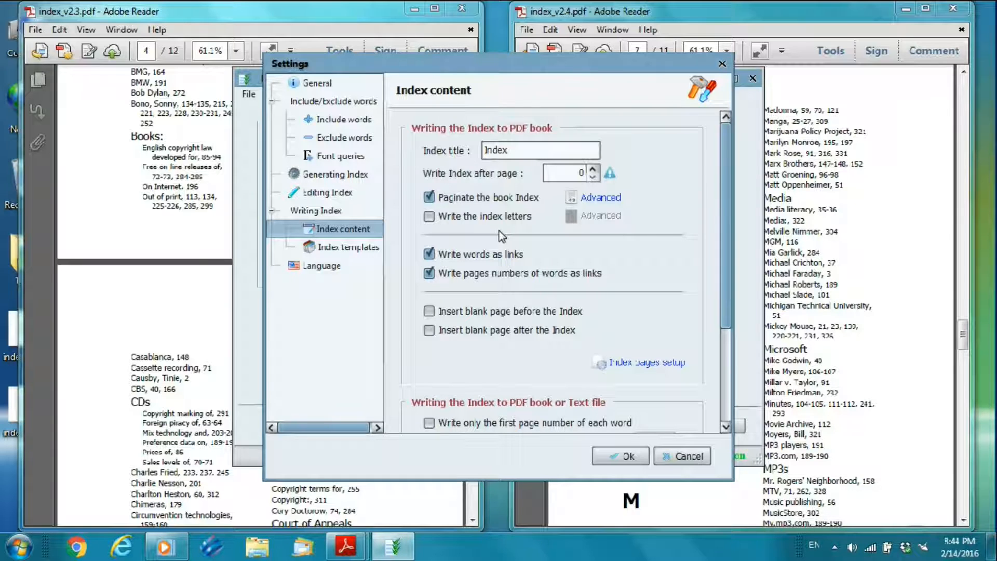
left_click(470, 221)
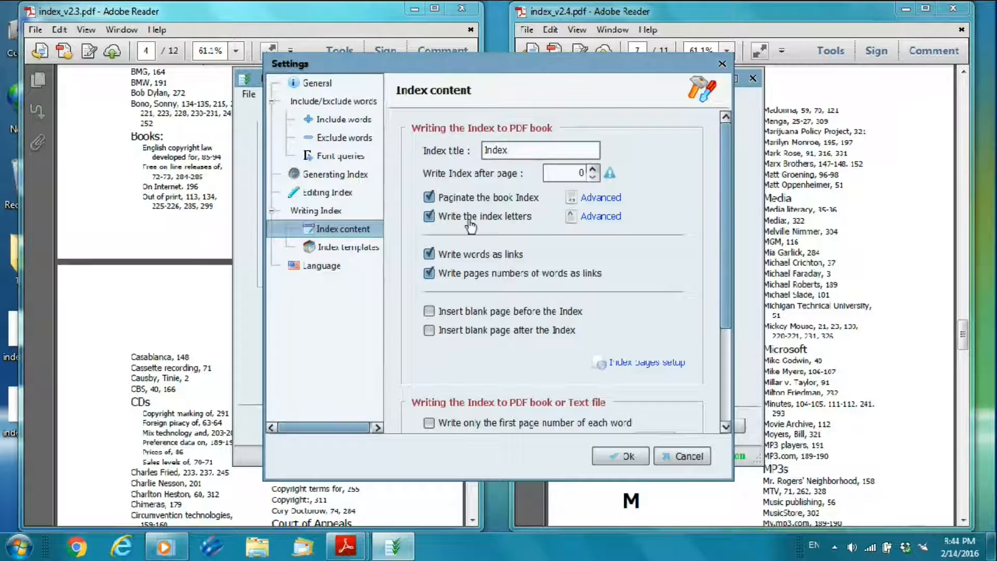
left_click(604, 220)
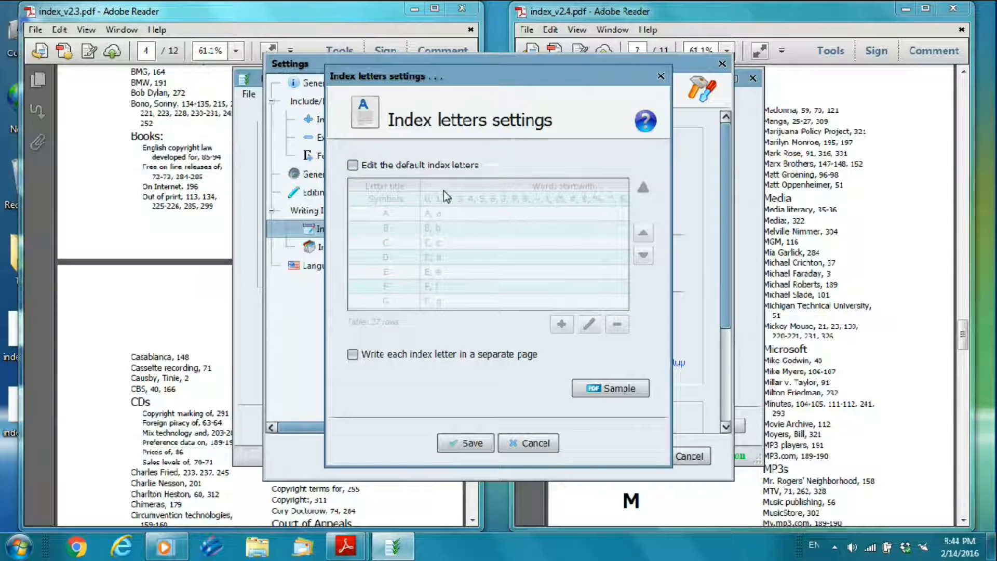
left_click(398, 166)
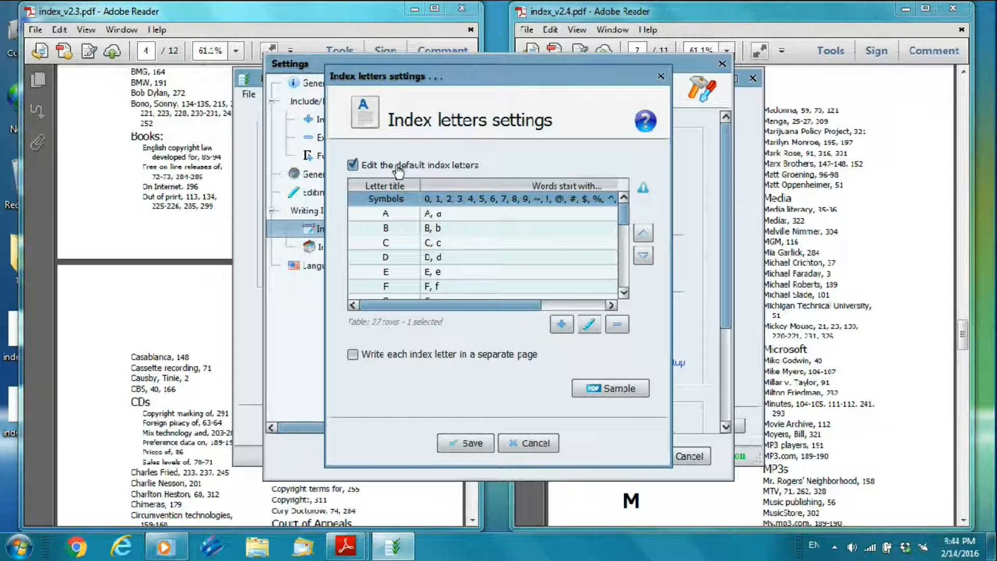
Step: Delete the separate K and L rows from the index letters table
scroll(522, 236, "down", 4)
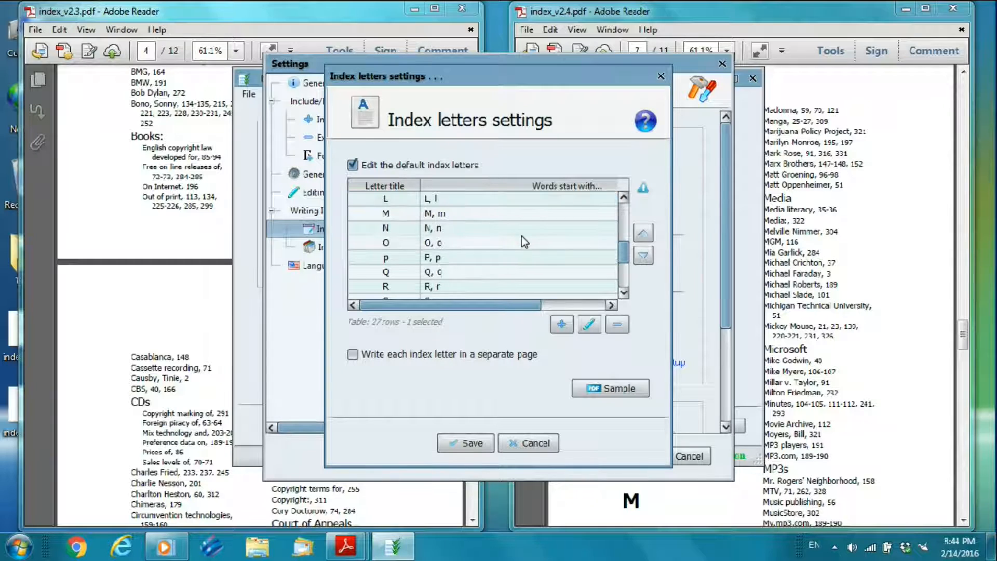
scroll(484, 232, "up", 1)
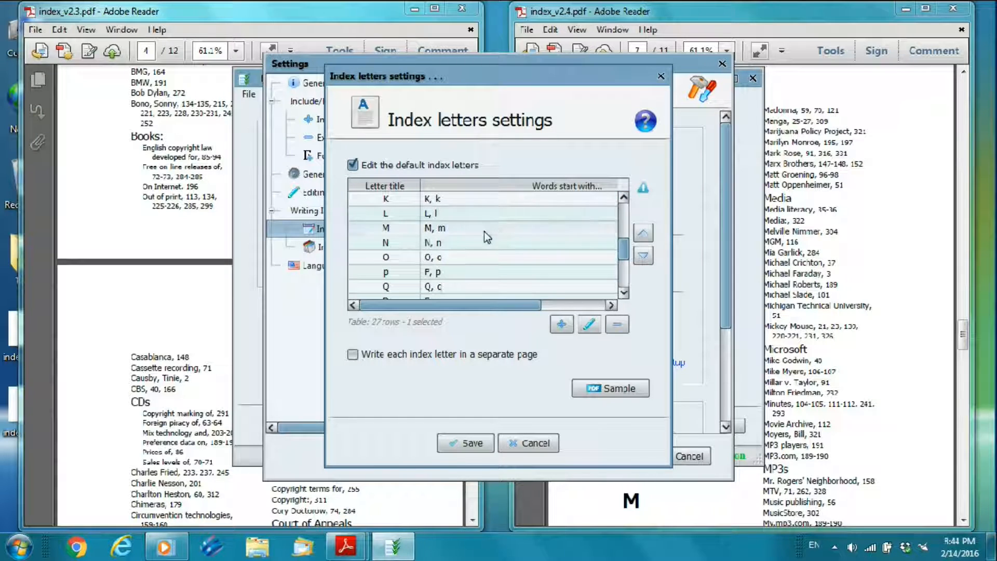
left_click(462, 213, "shift")
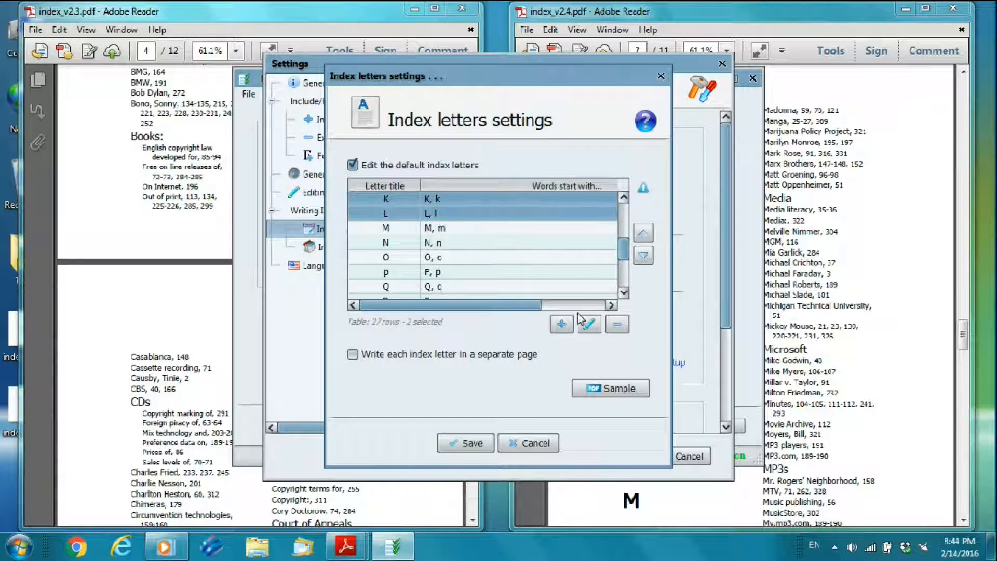
left_click(616, 324)
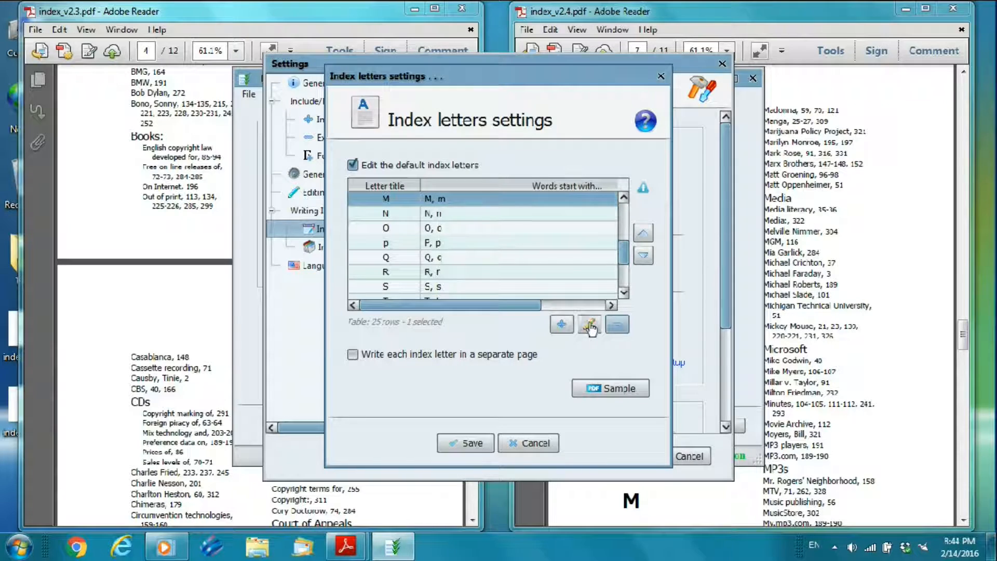
Step: Add an index letter titled K-L for words starting with K, k, L and l
left_click(562, 325)
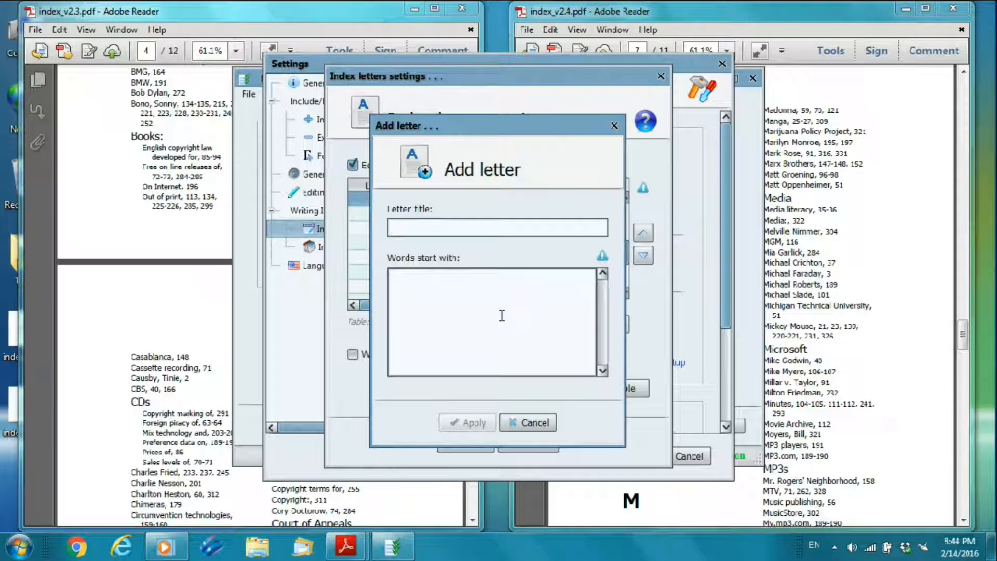
type("K-L")
left_click(508, 315)
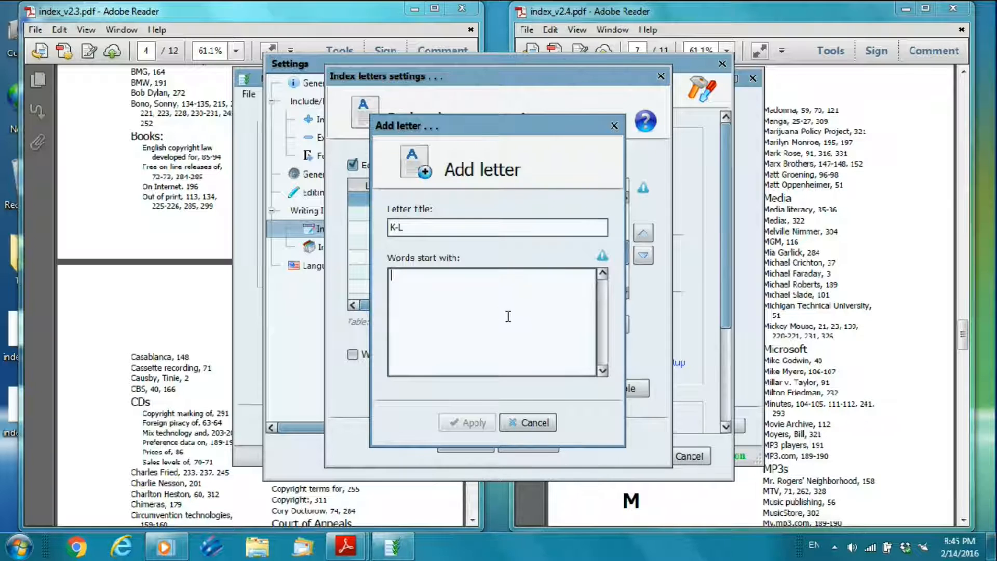
type("K ")
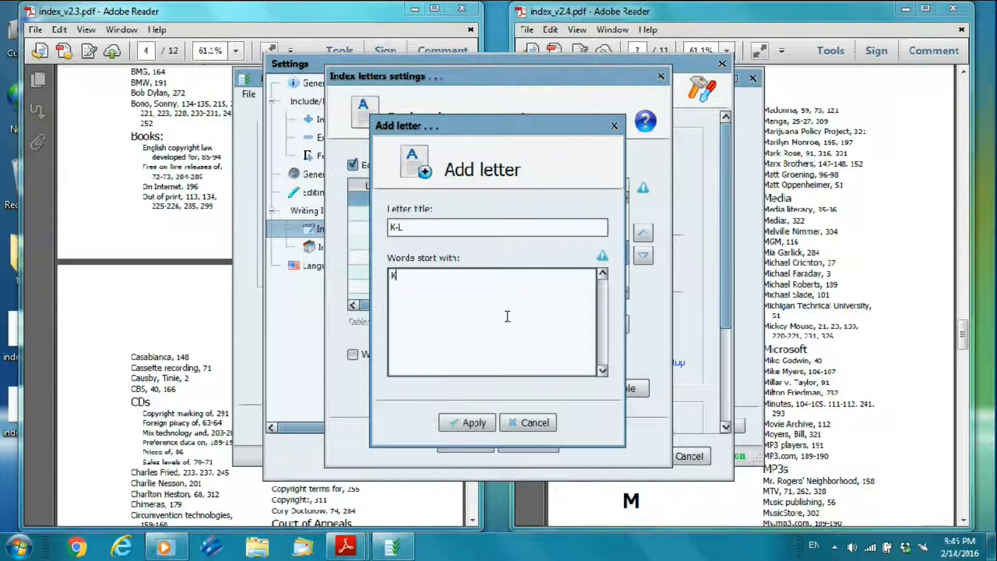
type("k")
key("Return")
type("L l")
left_click(470, 422)
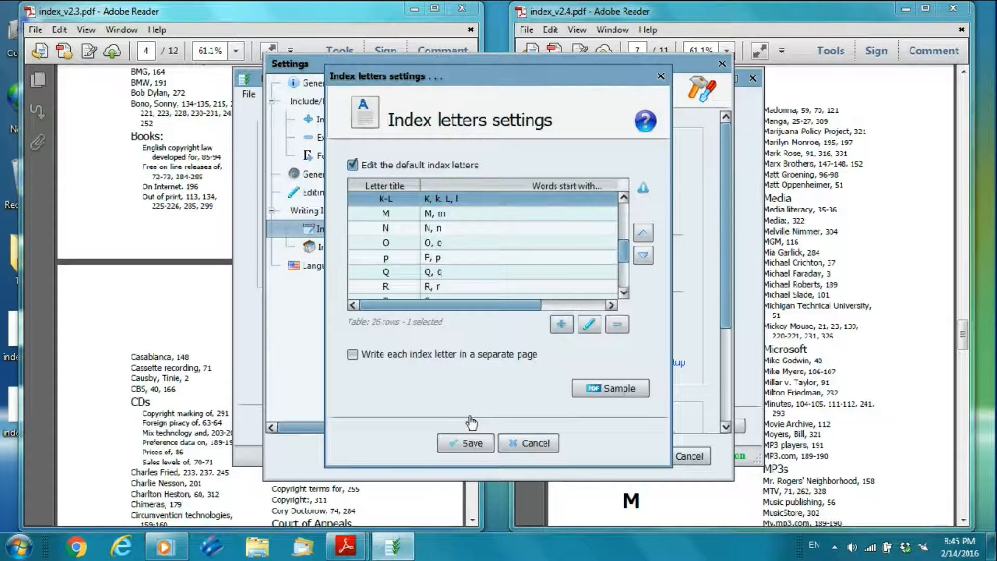
Step: Compare the K-L row of the letters table with the K-L section of index_v2.4.pdf and cancel the index letters settings
scroll(626, 208, "up", 4)
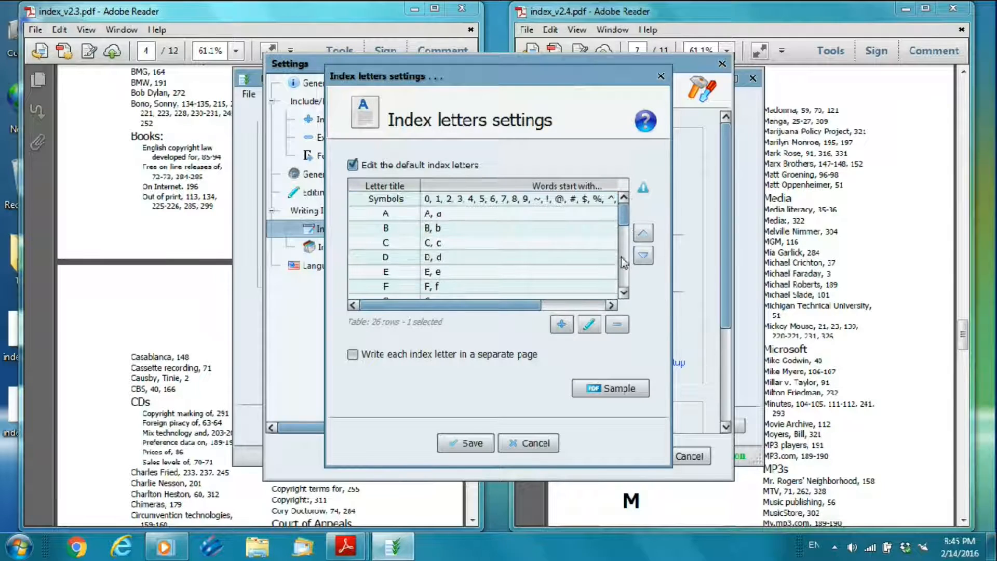
scroll(624, 219, "down", 3)
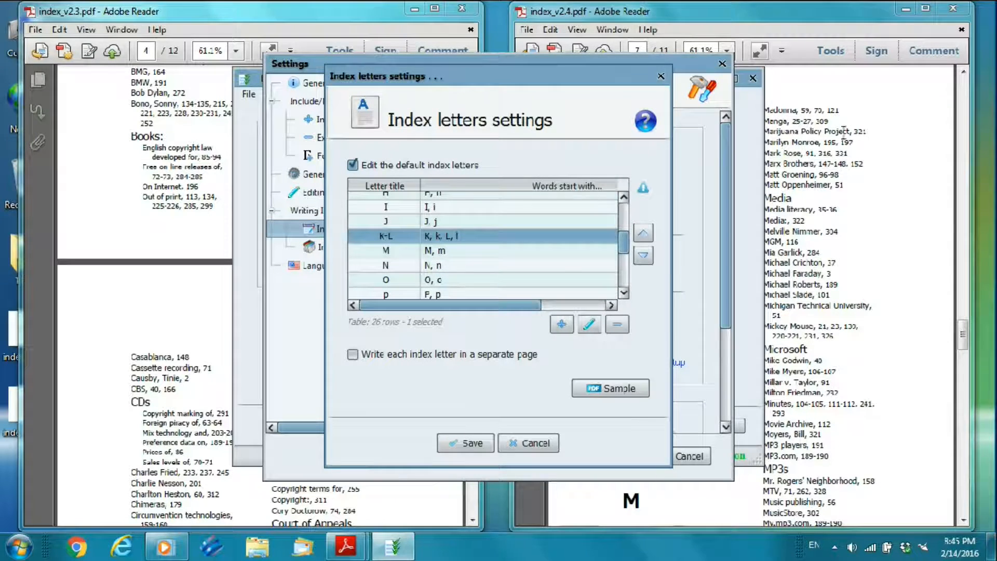
left_click(844, 131)
left_click_drag(649, 134, 707, 458)
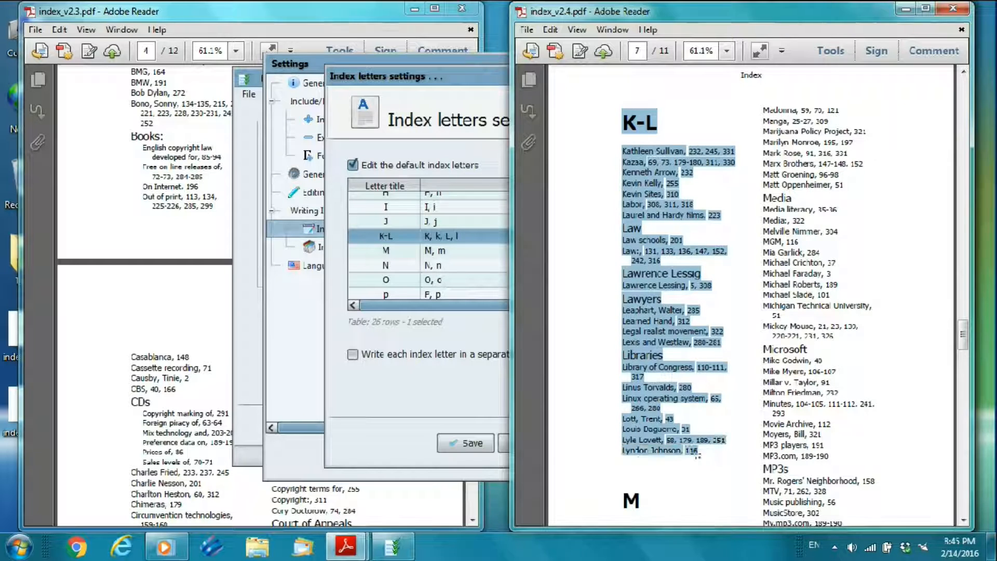
left_click(475, 406)
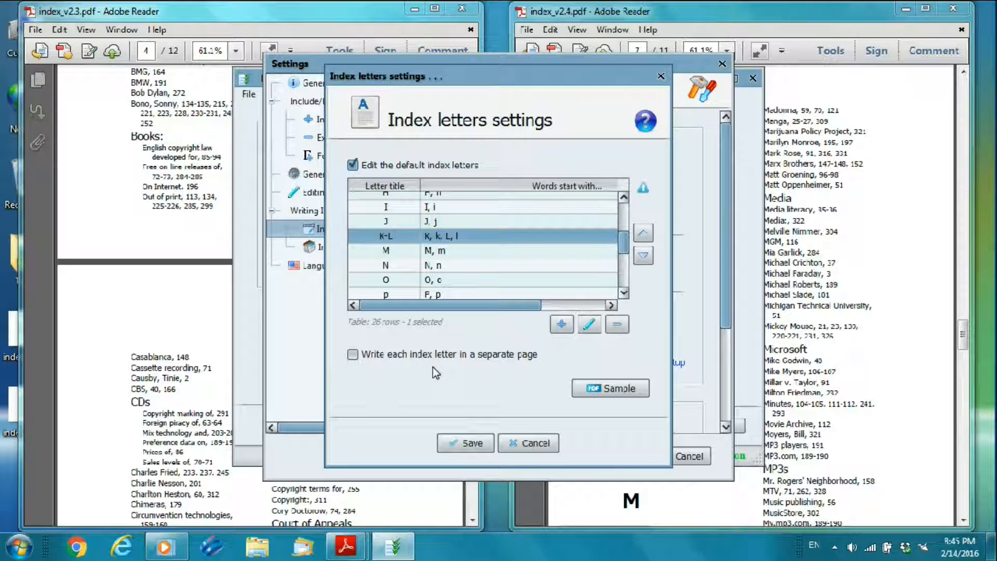
left_click(550, 445)
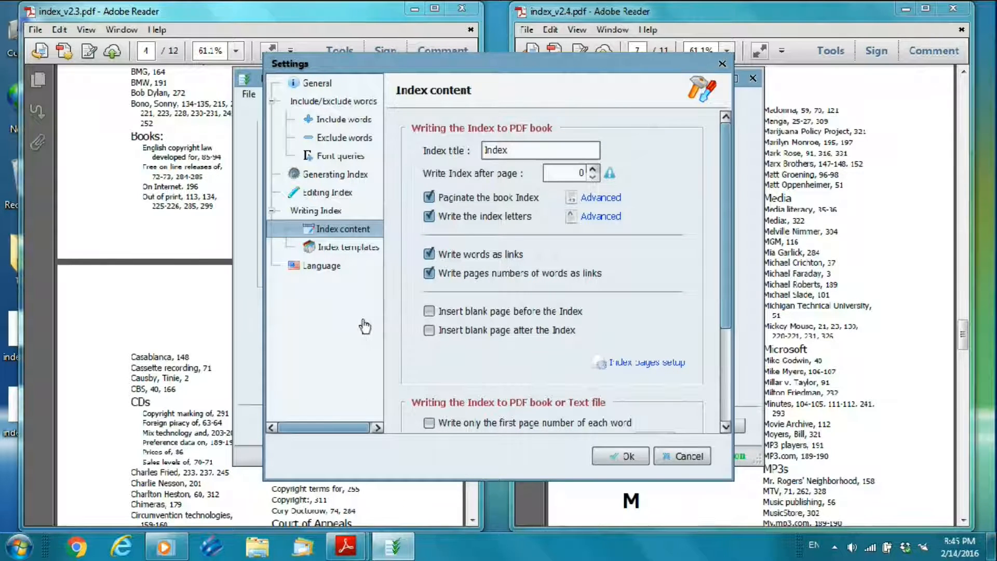
Step: Select the Historic template for writing the book index and open its sample PDF
left_click(365, 248)
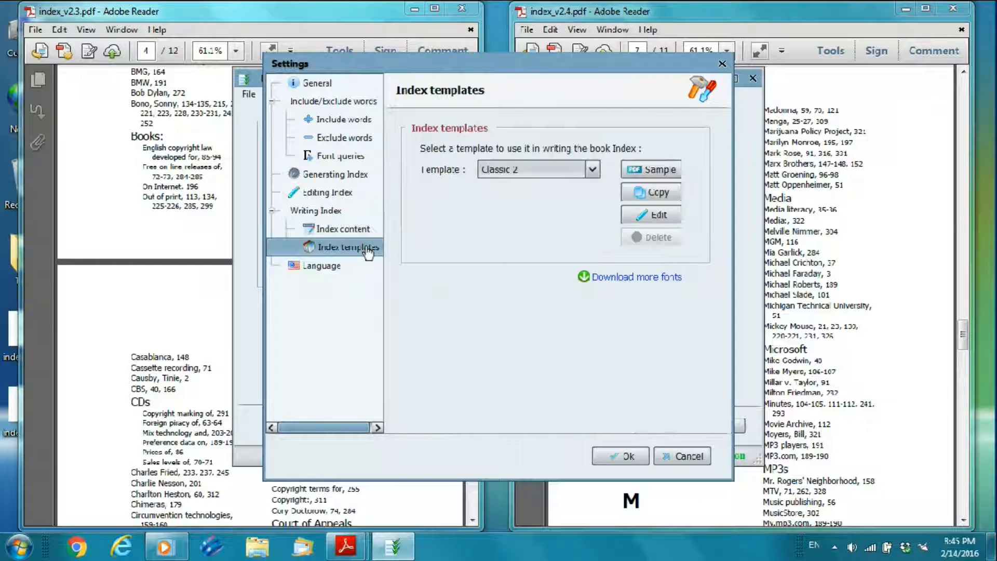
left_click(545, 172)
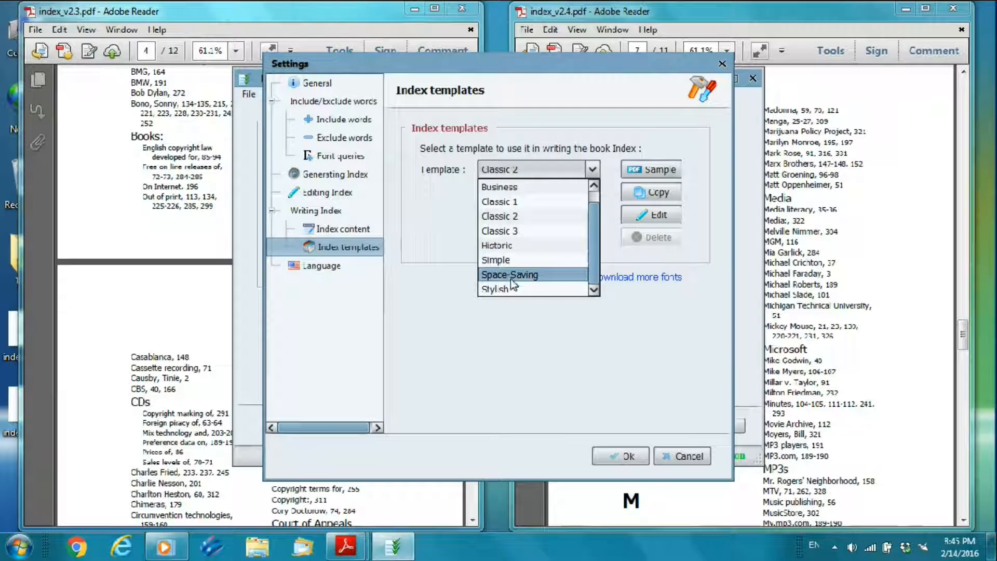
left_click(512, 245)
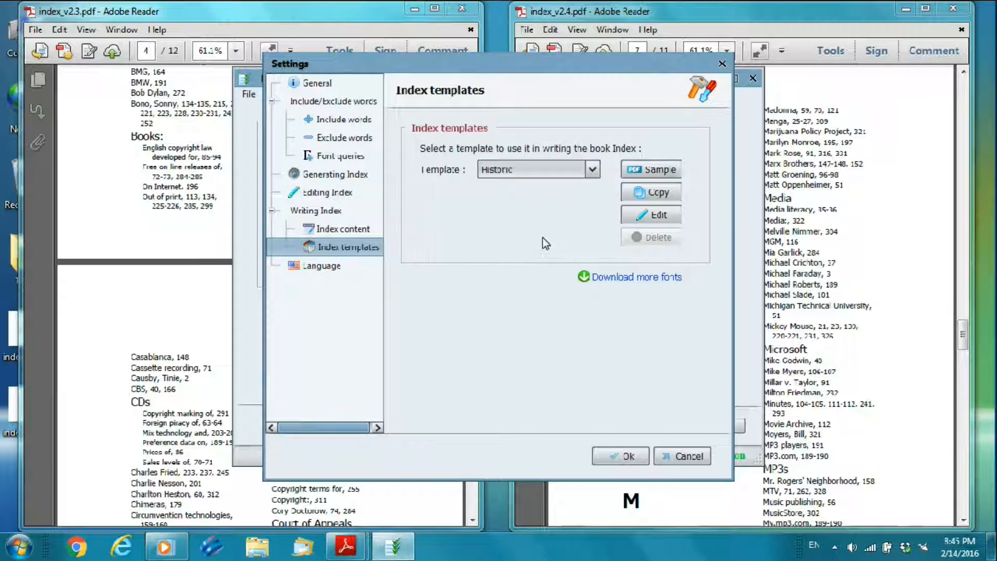
left_click(653, 173)
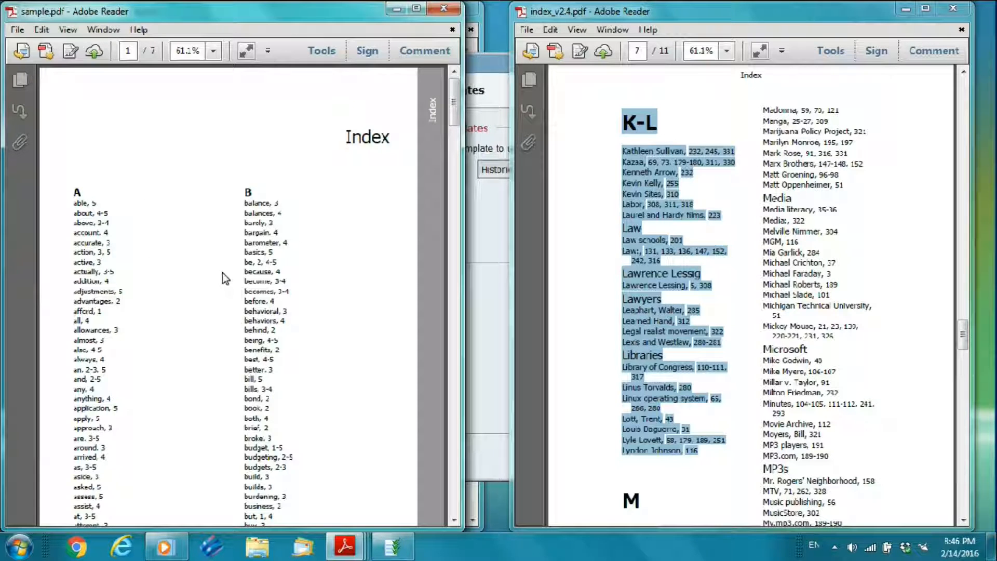
Step: Examine the title, letter headings, entries and page headers of the Historic sample PDF and close it
left_click_drag(334, 133, 392, 138)
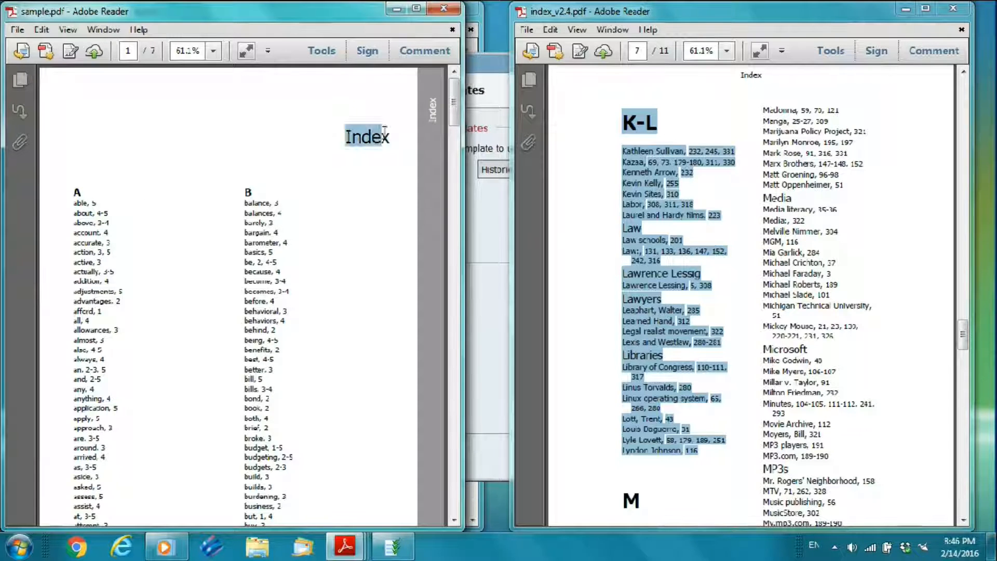
left_click(75, 191)
left_click_drag(74, 190, 93, 202)
double_click(74, 202)
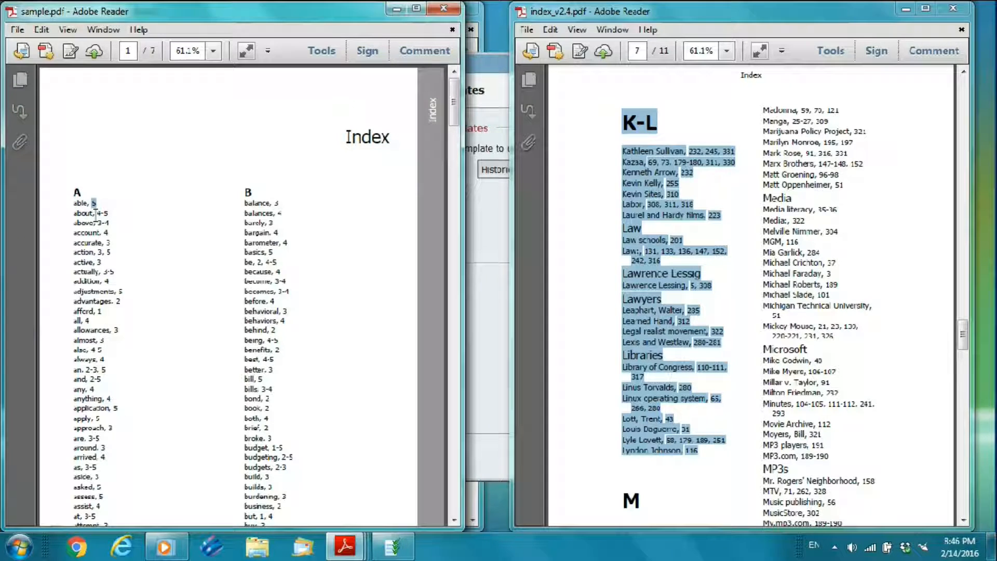
left_click(398, 184)
scroll(438, 245, "down", 10)
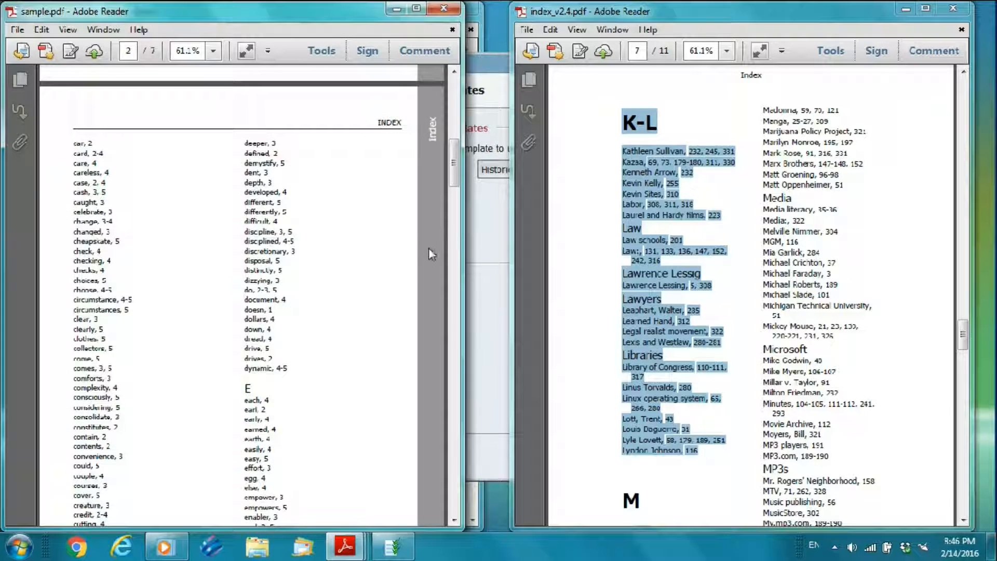
scroll(429, 249, "up", 10)
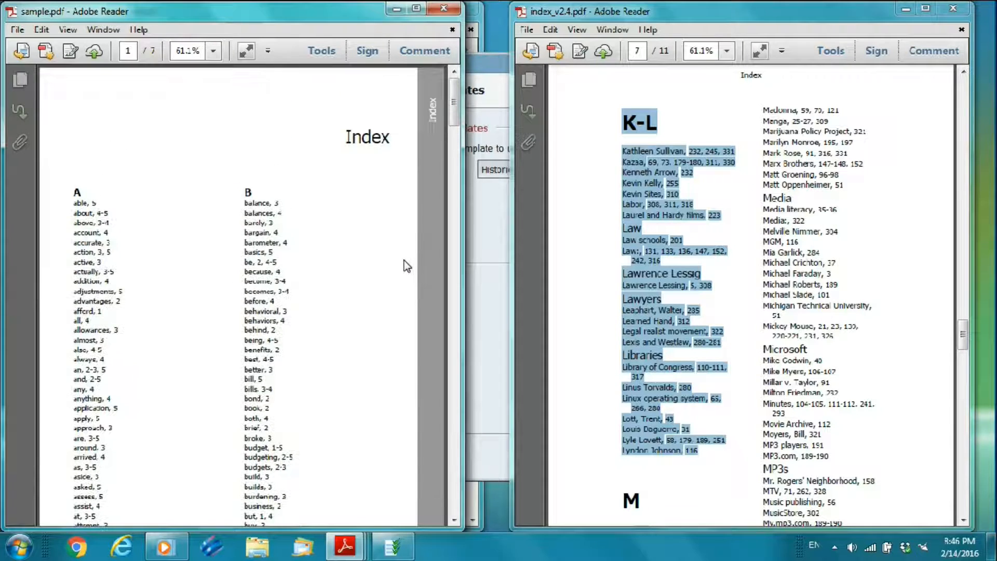
left_click(443, 8)
Step: Select the Space-Saving index template, look through the pages of its sample PDF and close it
left_click(582, 170)
left_click(576, 274)
left_click(651, 169)
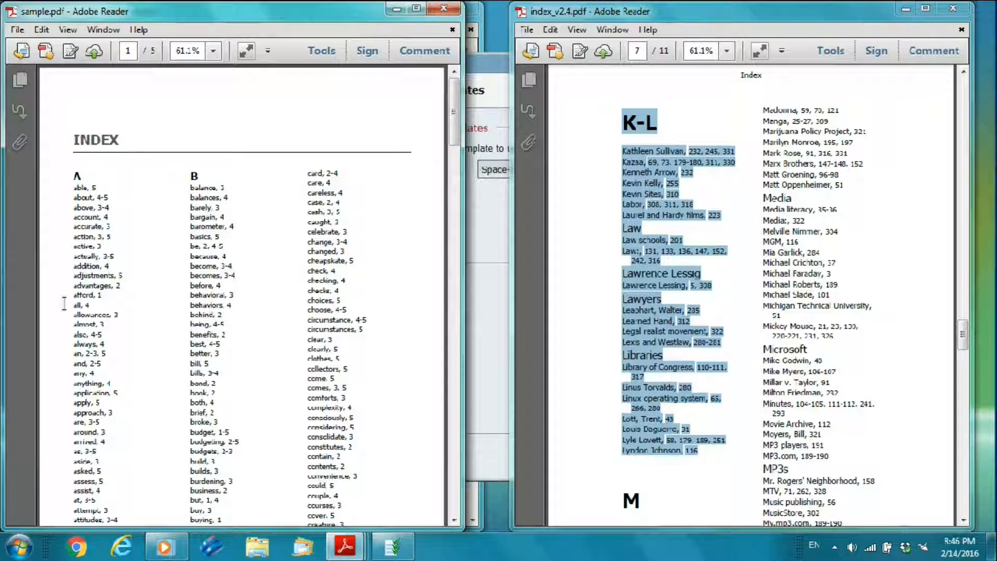
scroll(68, 300, "down", 10)
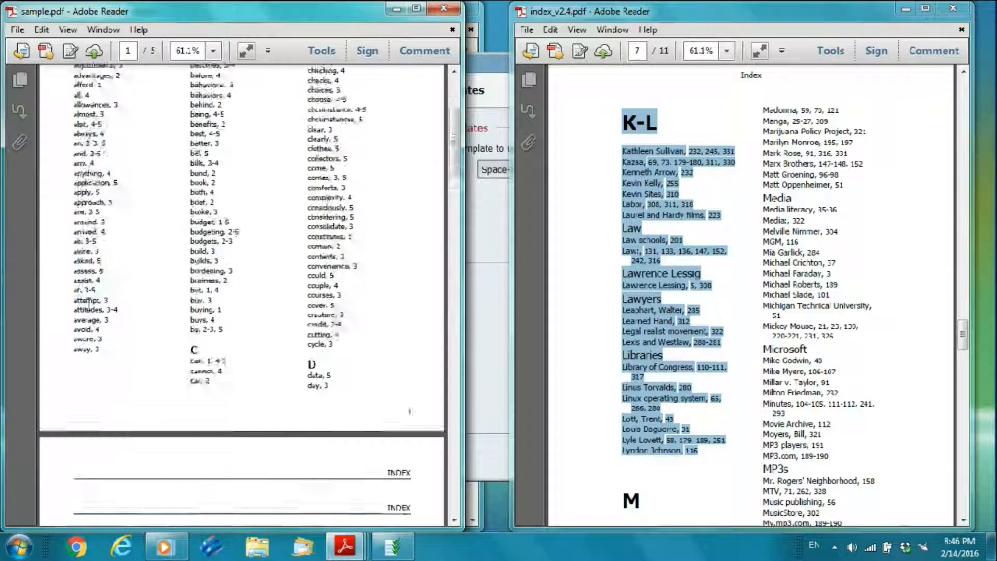
scroll(92, 304, "down", 10)
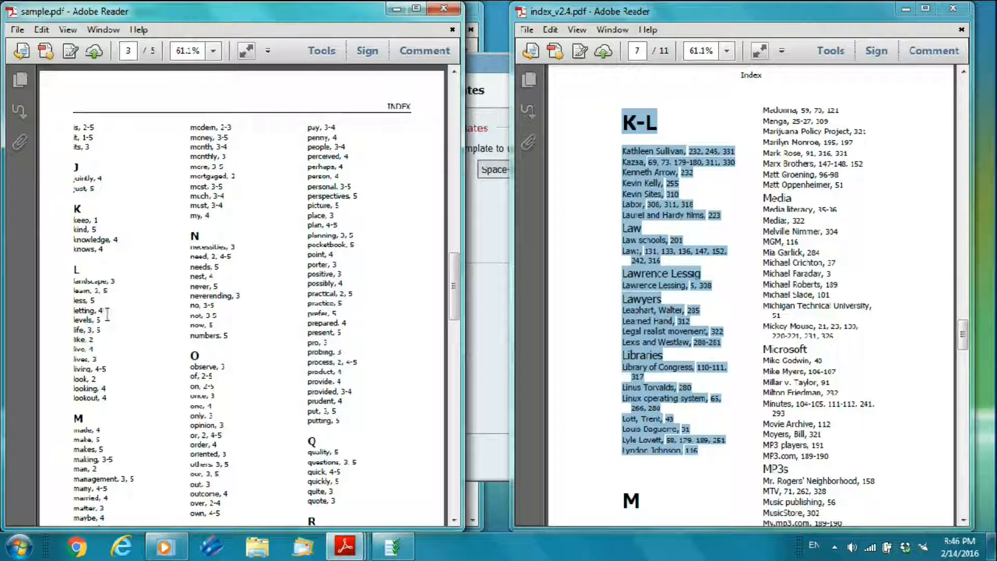
left_click(443, 8)
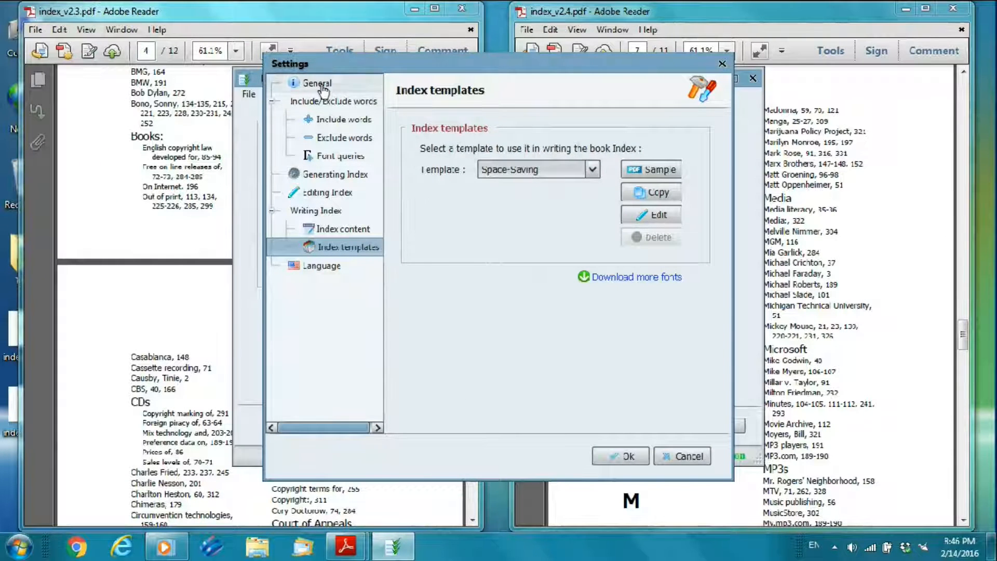
Step: Turn the tooltips of controls off and on again in the General settings, and discard the settings changes
left_click(317, 84)
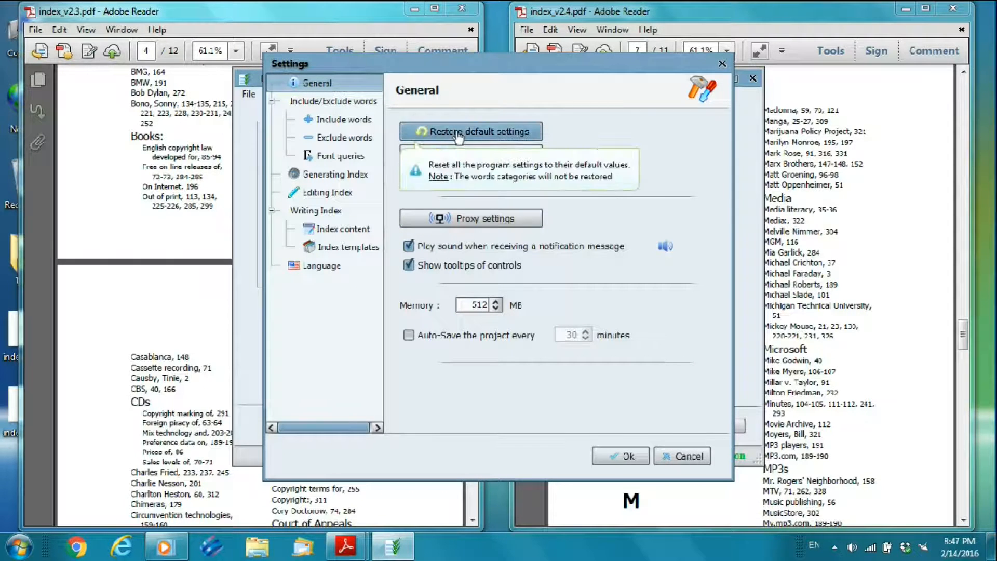
left_click(443, 267)
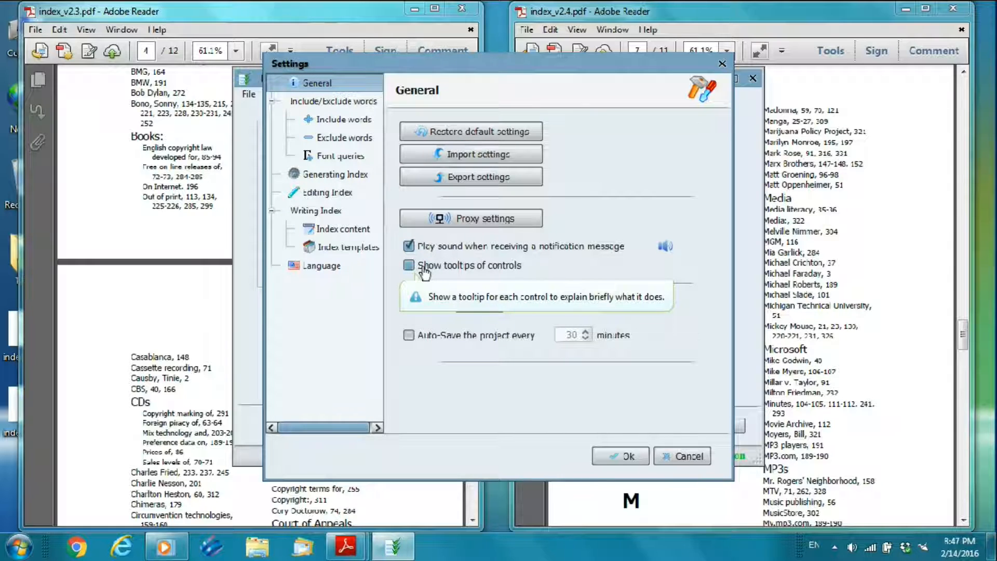
left_click(425, 271)
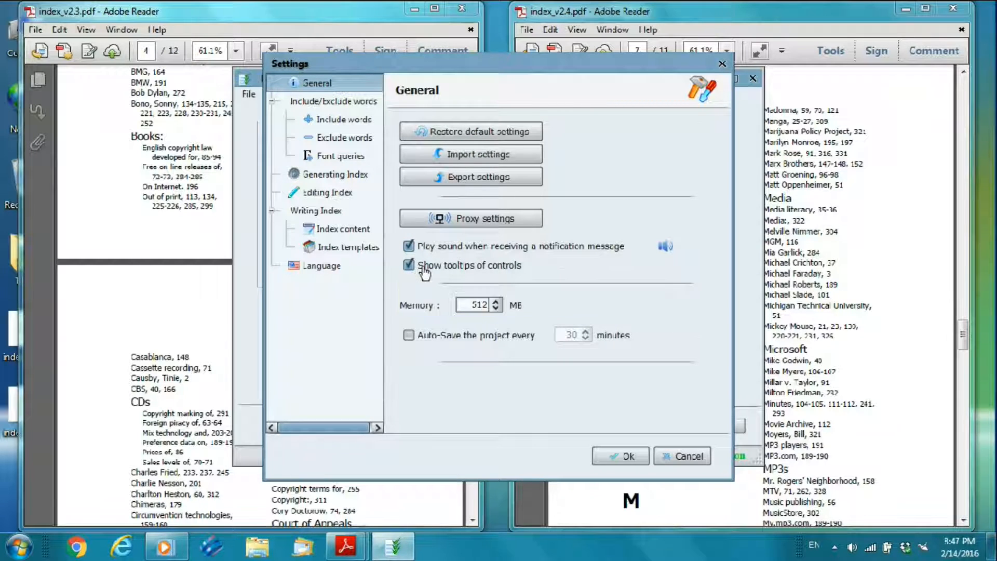
left_click(696, 458)
Step: Open the recent project Free Culture Sample.pdfig
left_click(249, 94)
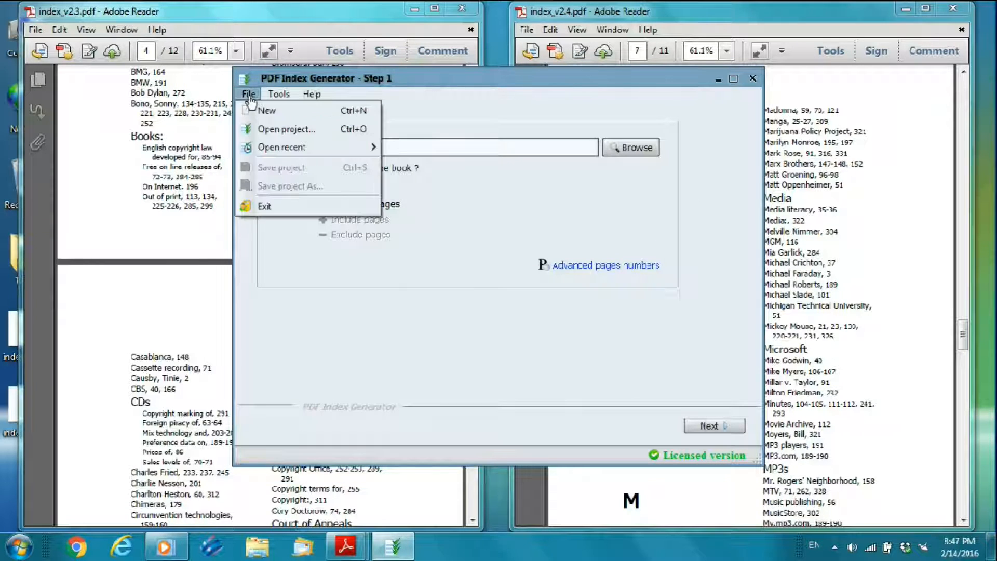
mouse_move(273, 150)
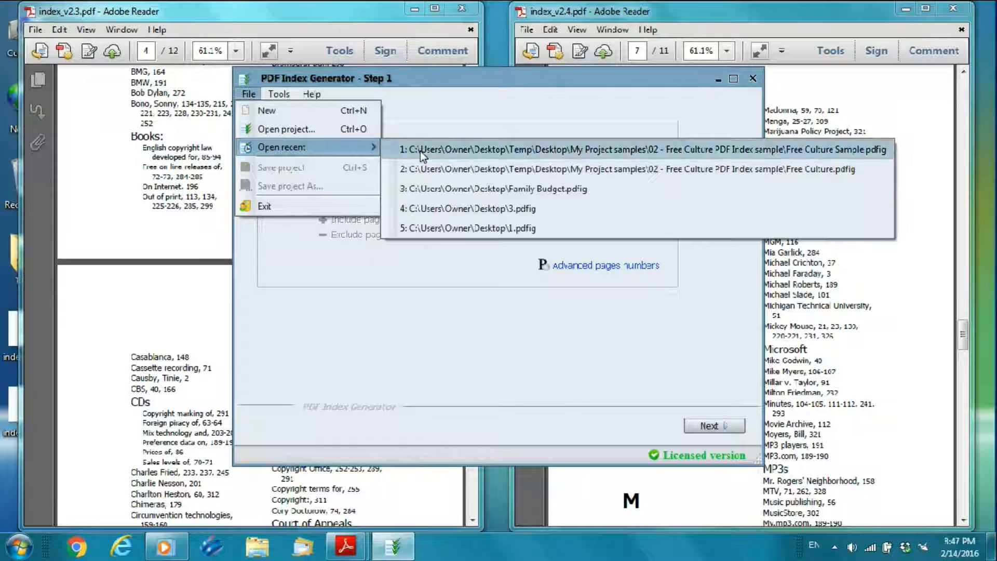
left_click(444, 150)
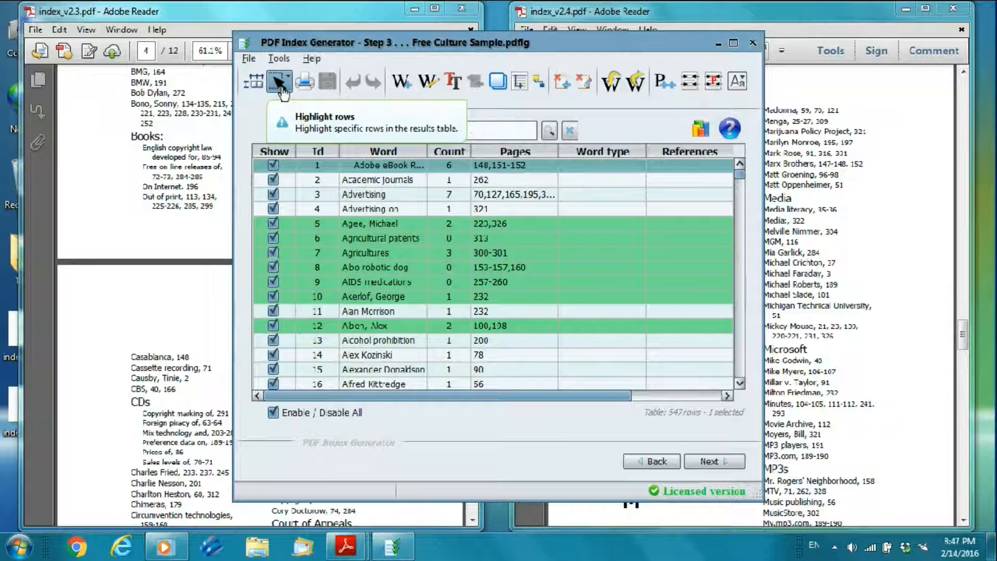
Step: Highlight rows 3, 6, 9, 11, 12 and 14 of the index results and invert the highlight across the table
left_click(365, 189)
left_click(378, 238, "ctrl")
left_click(380, 282, "ctrl")
left_click(385, 326, "ctrl")
left_click(383, 355, "ctrl")
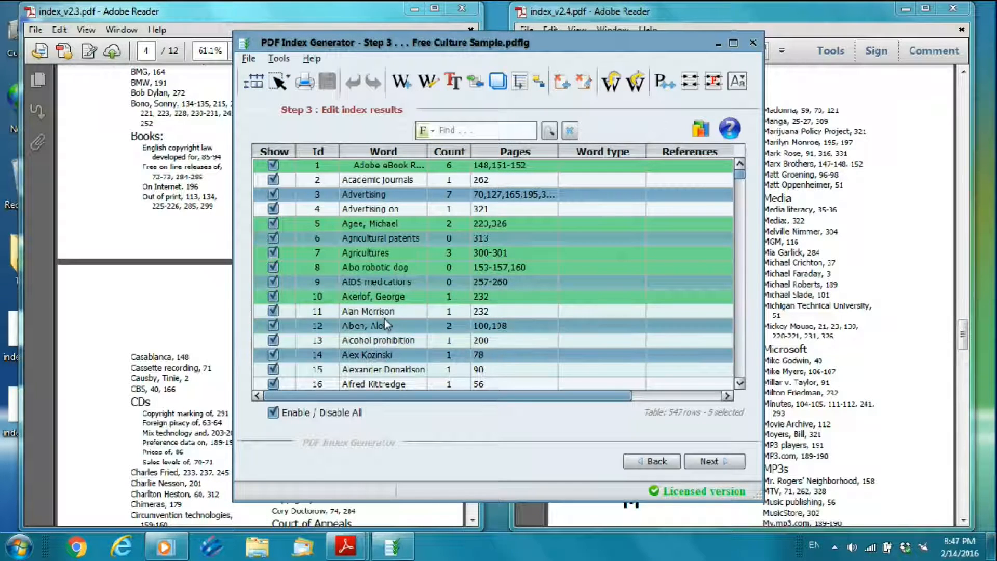
left_click(385, 311, "ctrl")
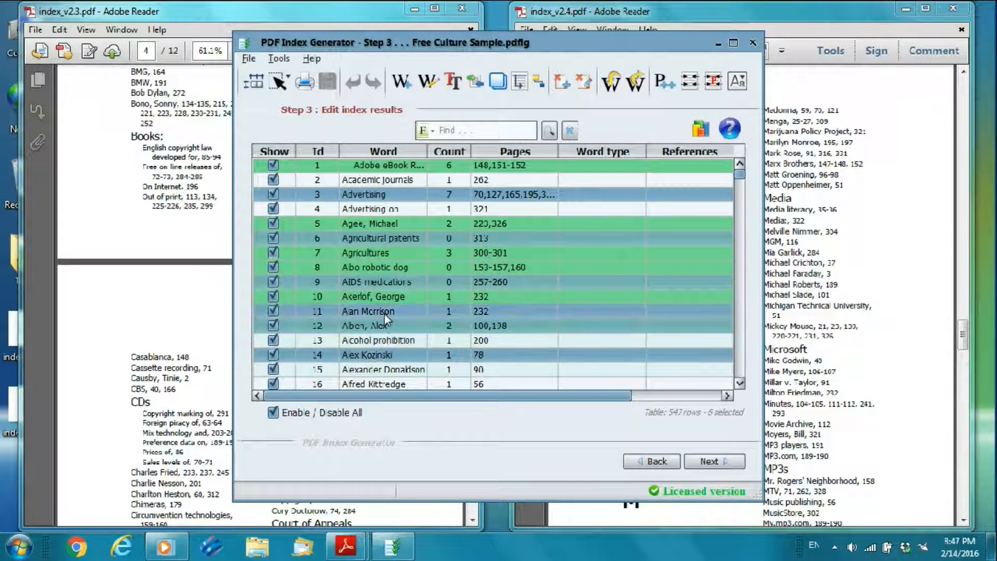
left_click(285, 83)
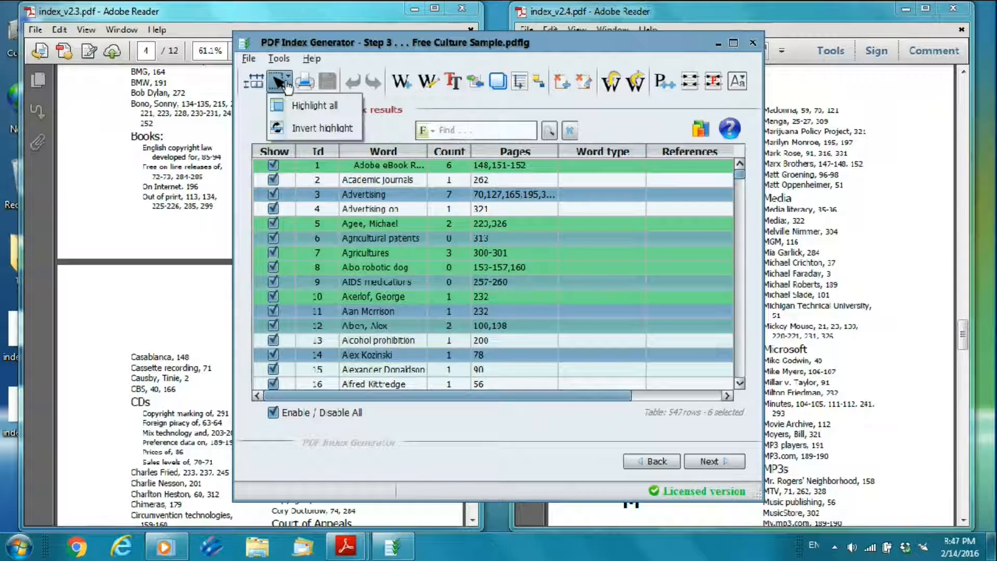
left_click(331, 130)
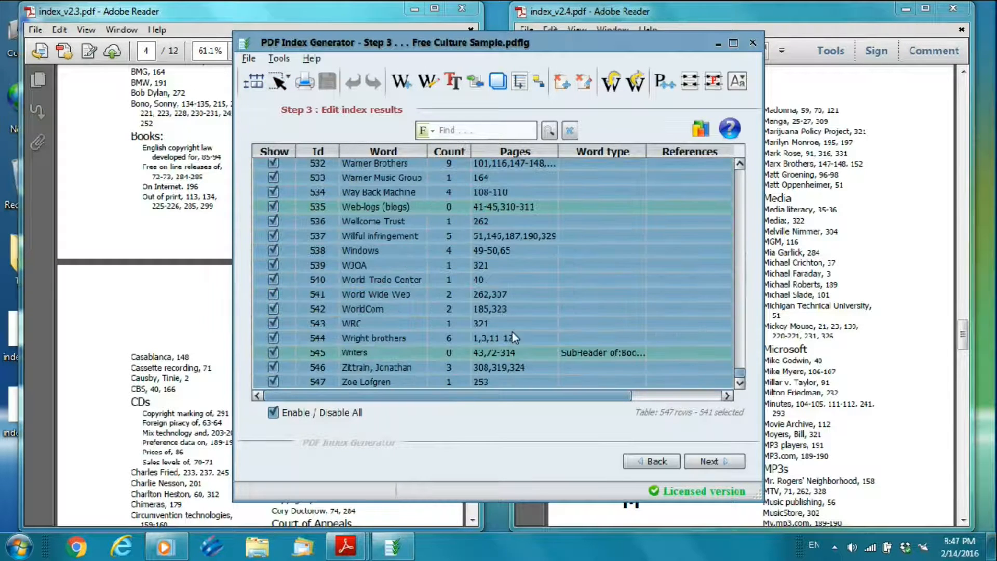
left_click_drag(740, 373, 739, 171)
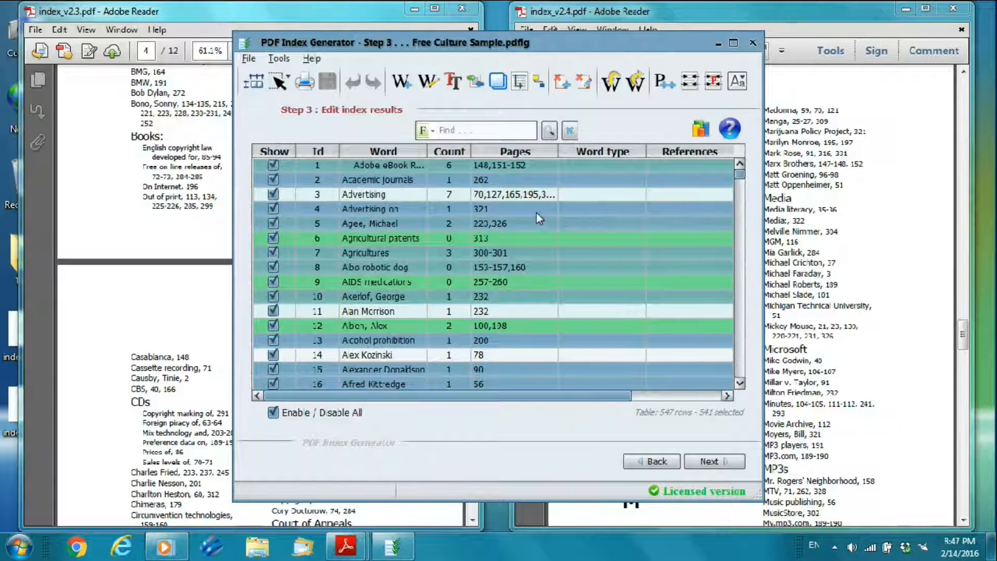
Step: Highlight all rows of the index results and reduce the highlight to the Advertising row
left_click(529, 198)
left_click(281, 81)
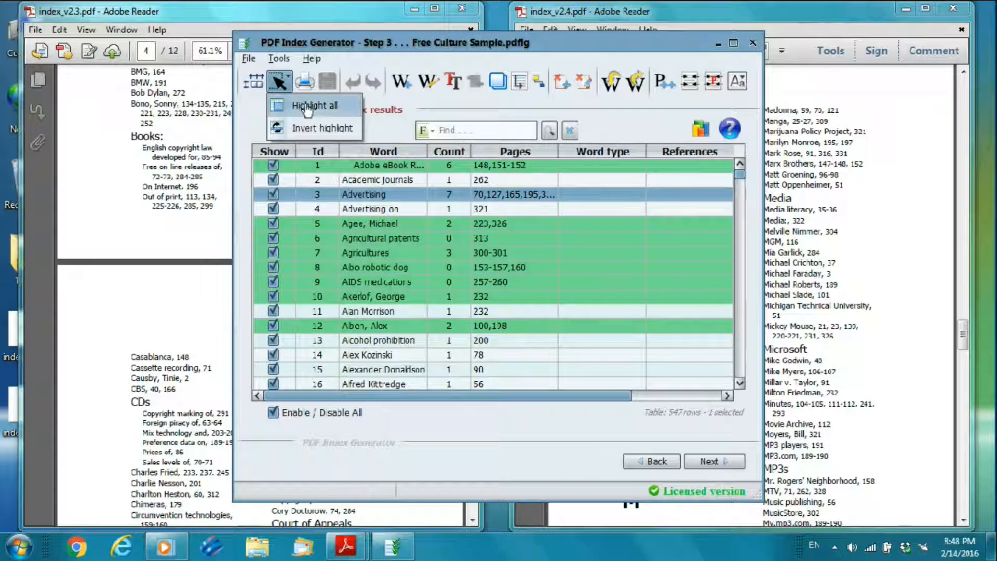
left_click(311, 106)
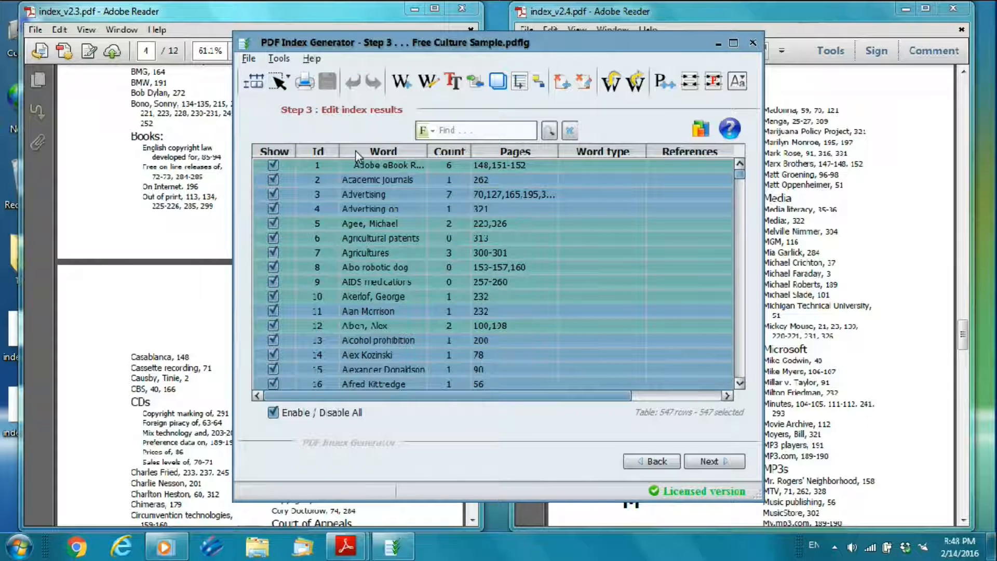
left_click(389, 198)
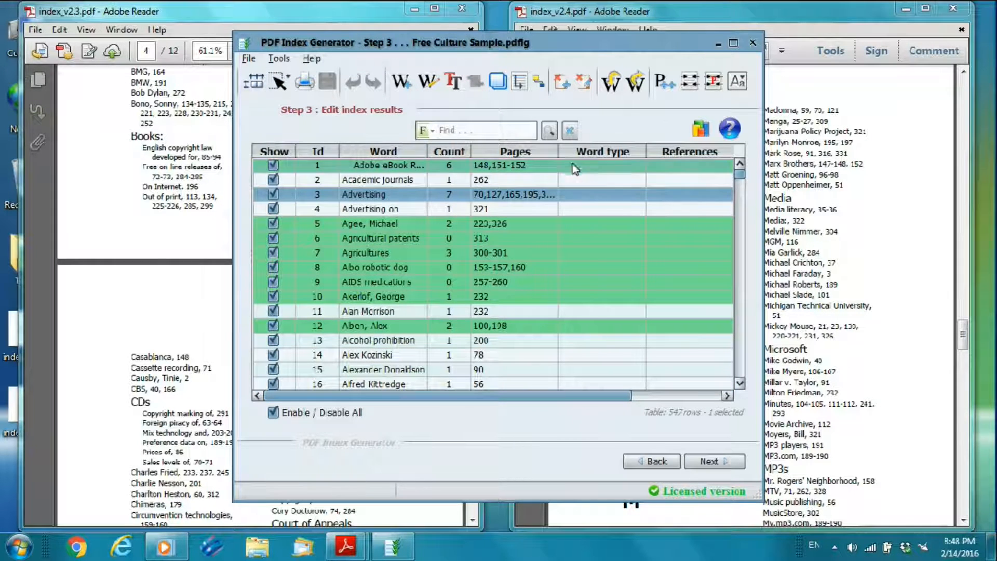
Step: Convert the index words Academic Journals and Agricultures to singular form
left_click(736, 82)
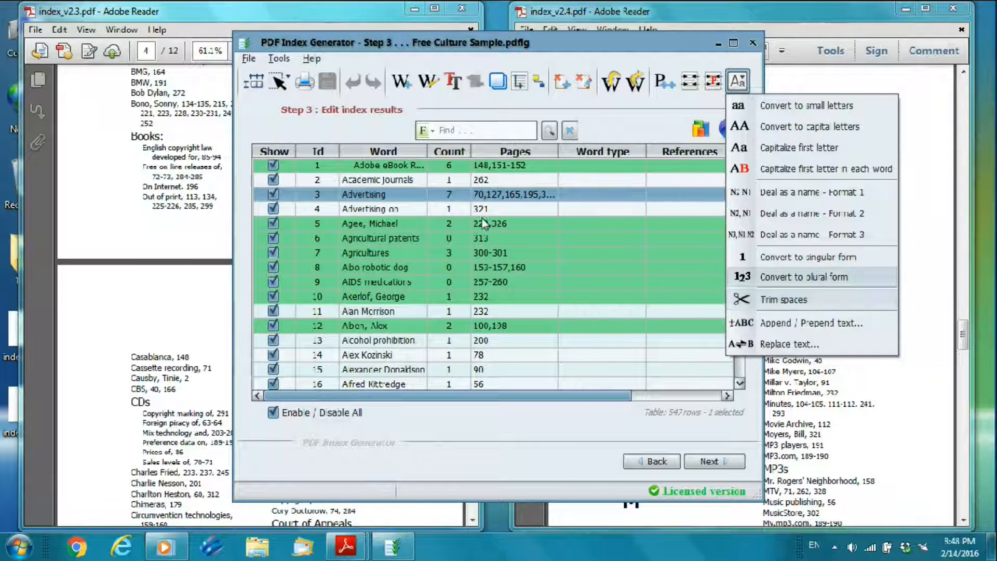
left_click(381, 180)
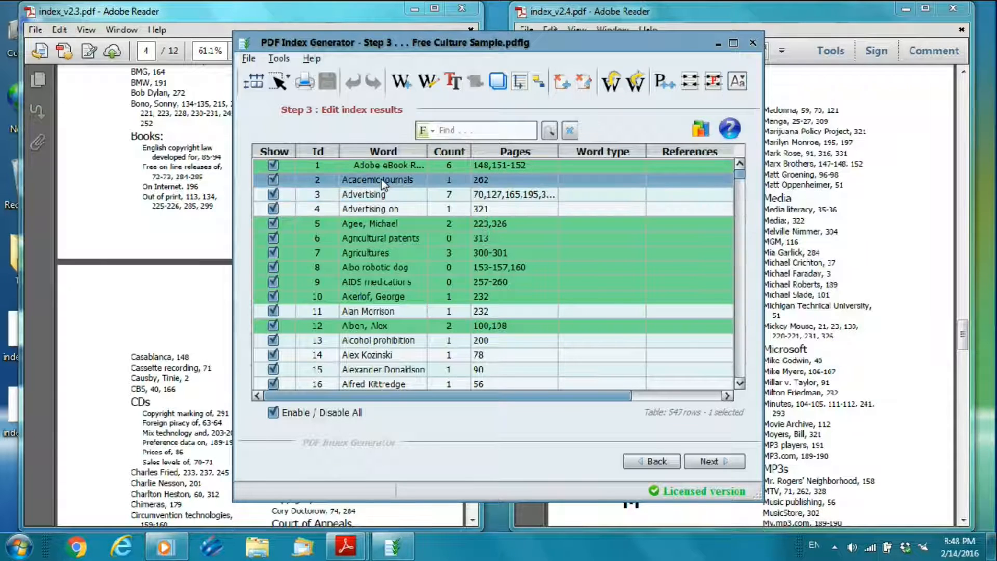
left_click(385, 252, "ctrl")
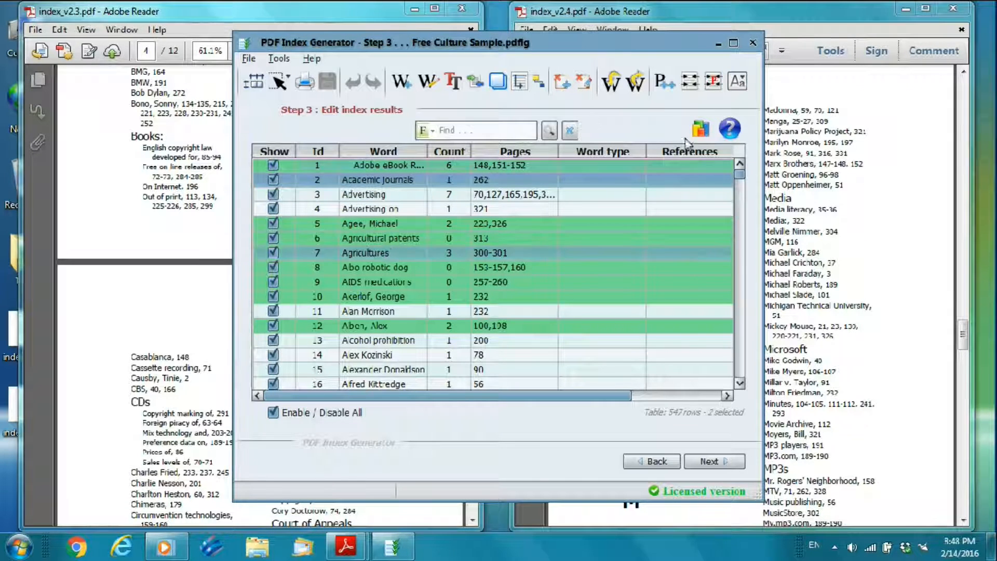
left_click(735, 83)
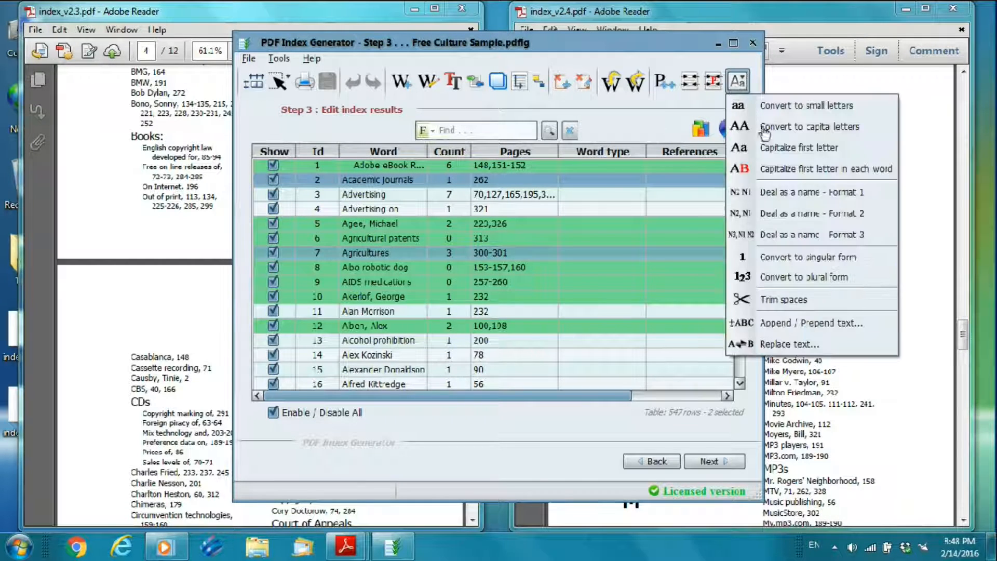
left_click(795, 258)
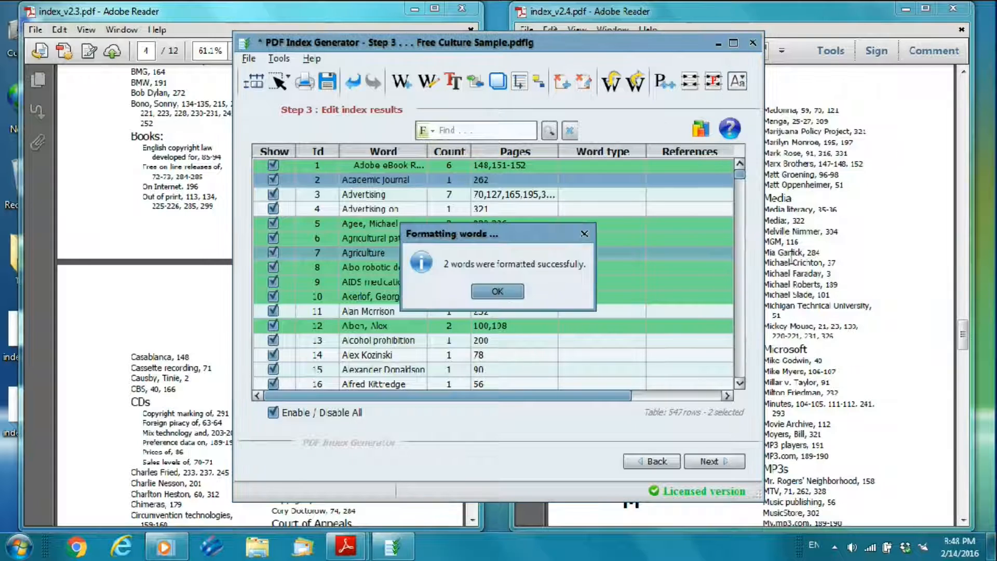
left_click(497, 292)
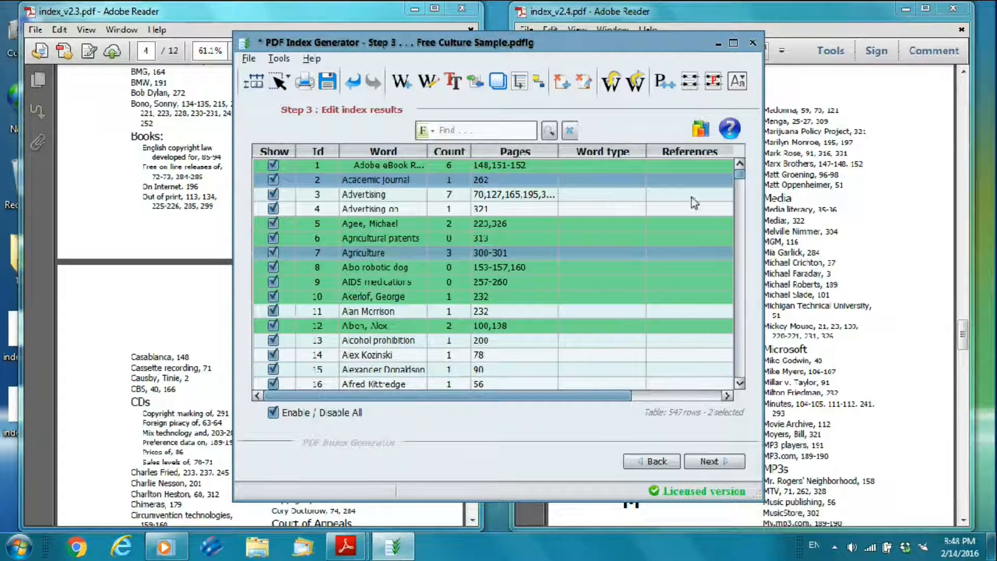
Step: Convert the highlighted words Academic Journal and Agriculture to plural form
left_click(737, 81)
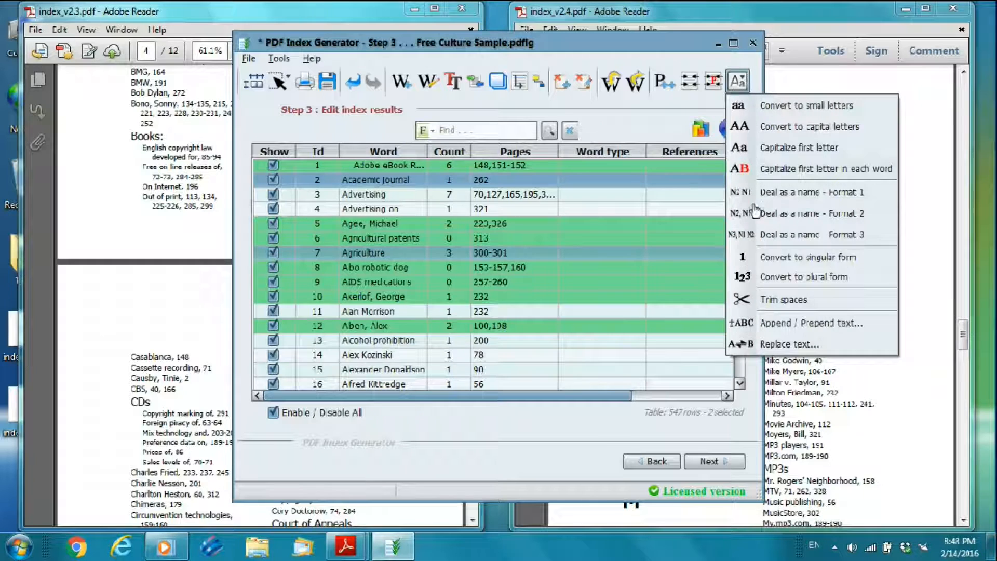
left_click(781, 280)
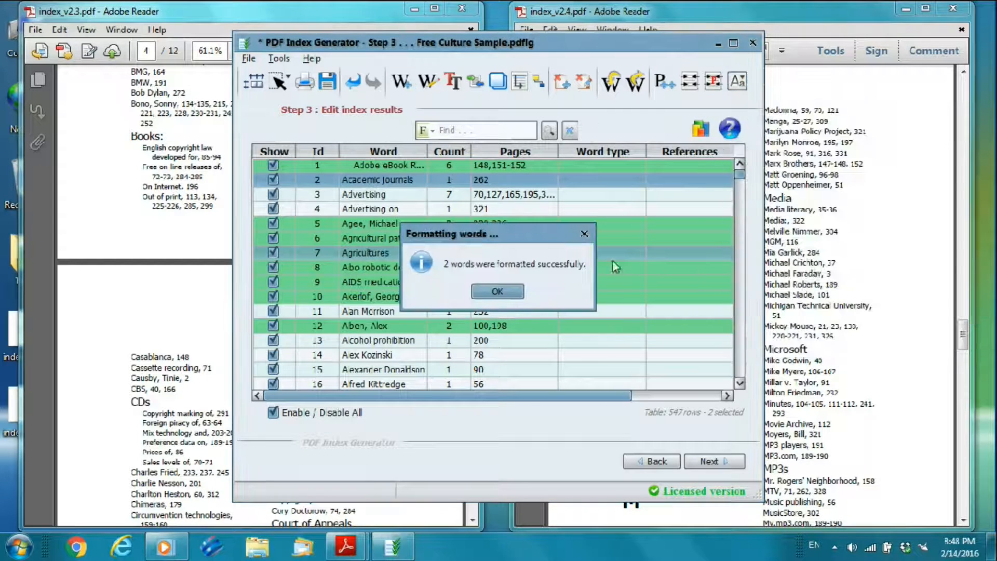
left_click(498, 291)
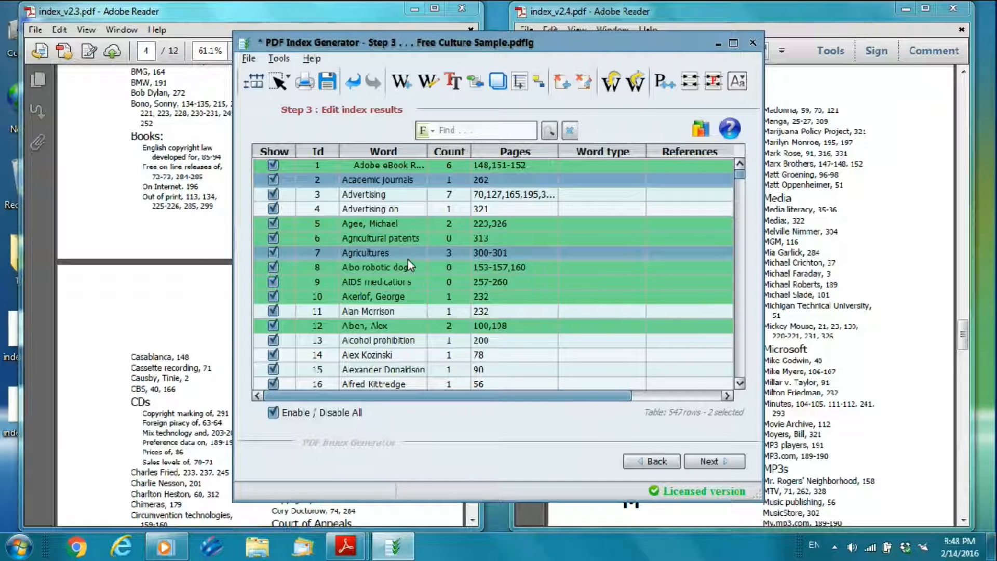
mouse_move(407, 260)
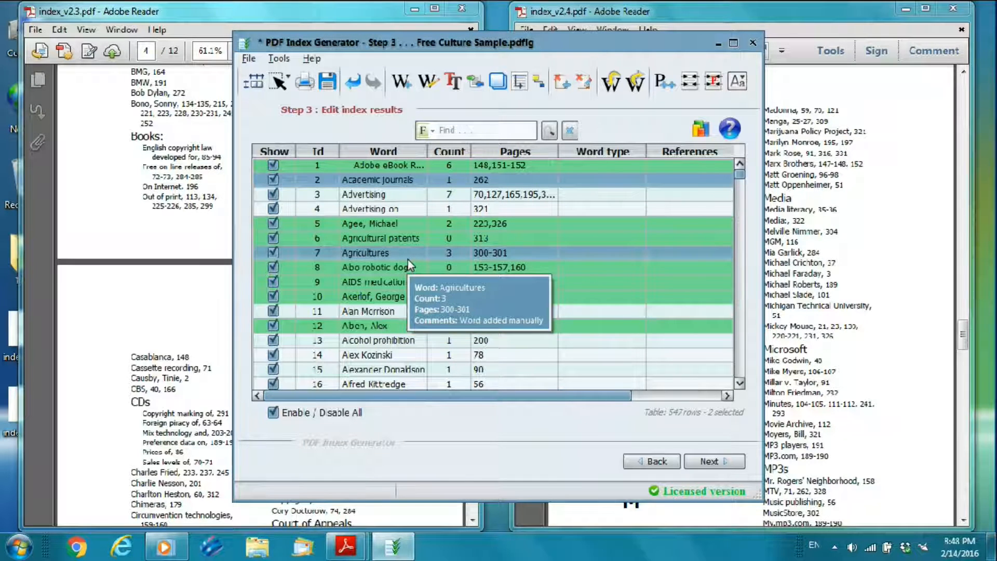
Step: Fit the results table's columns to their content and trim the spaces from the Adobe eBook Reader entry
left_click(399, 167)
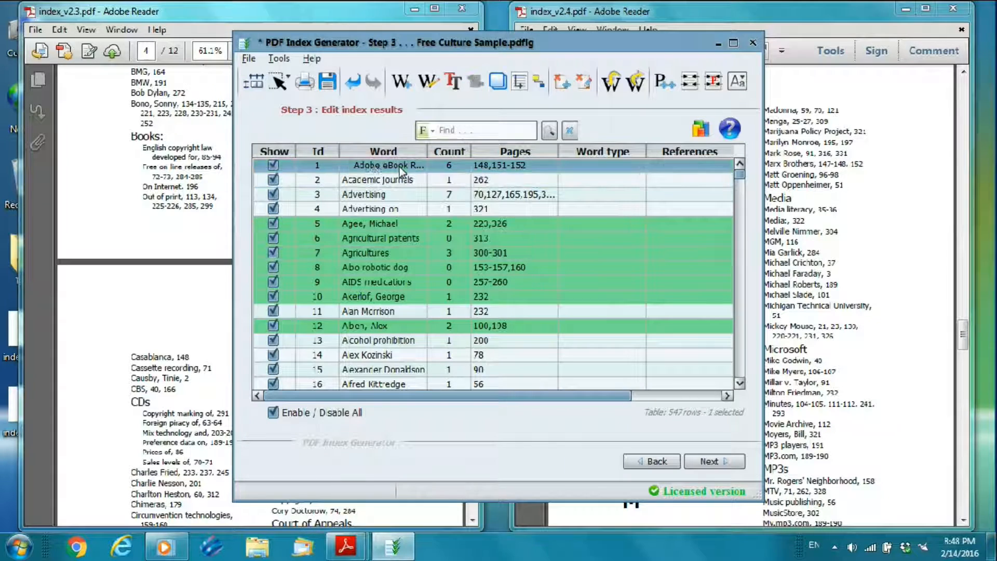
left_click(252, 87)
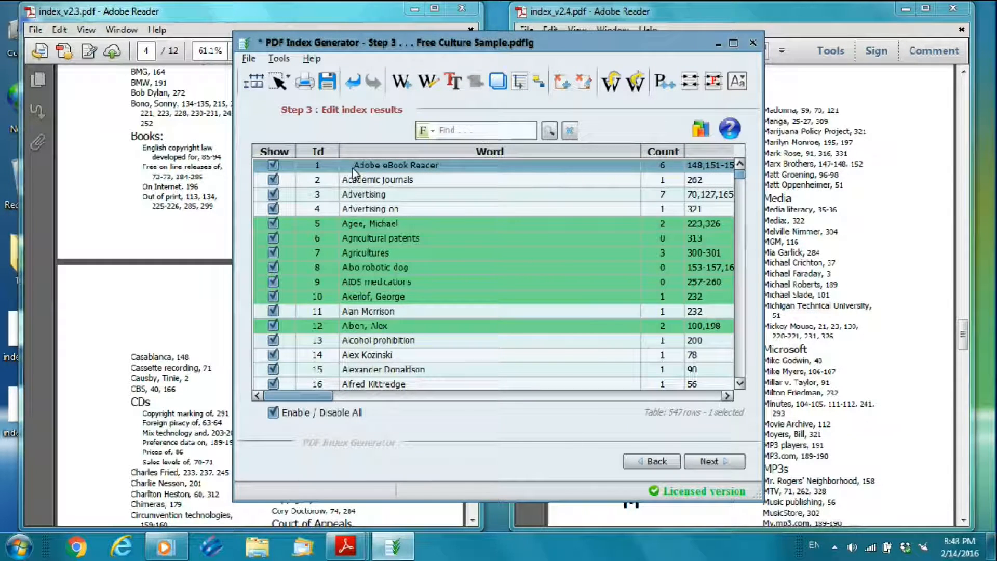
left_click(738, 82)
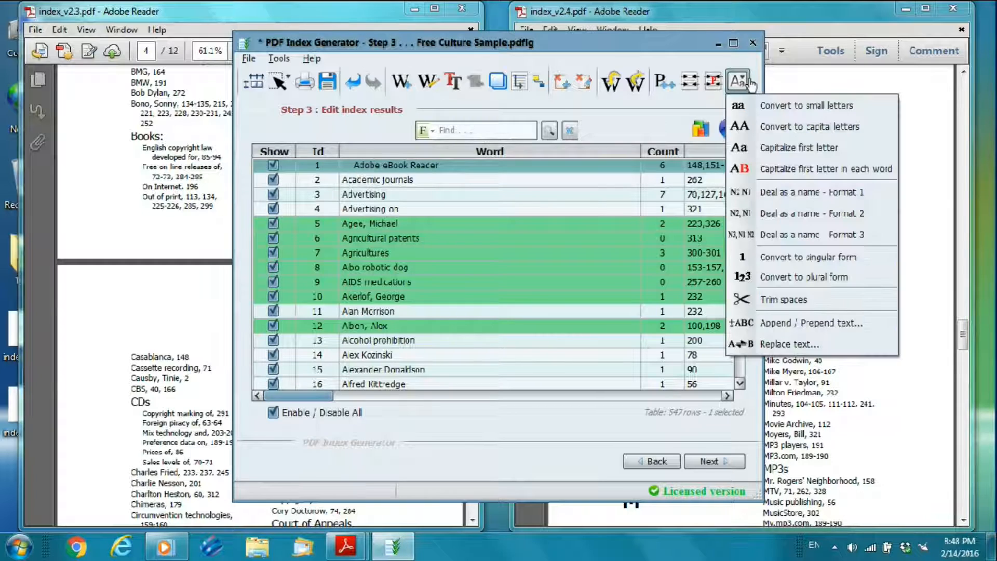
left_click(775, 304)
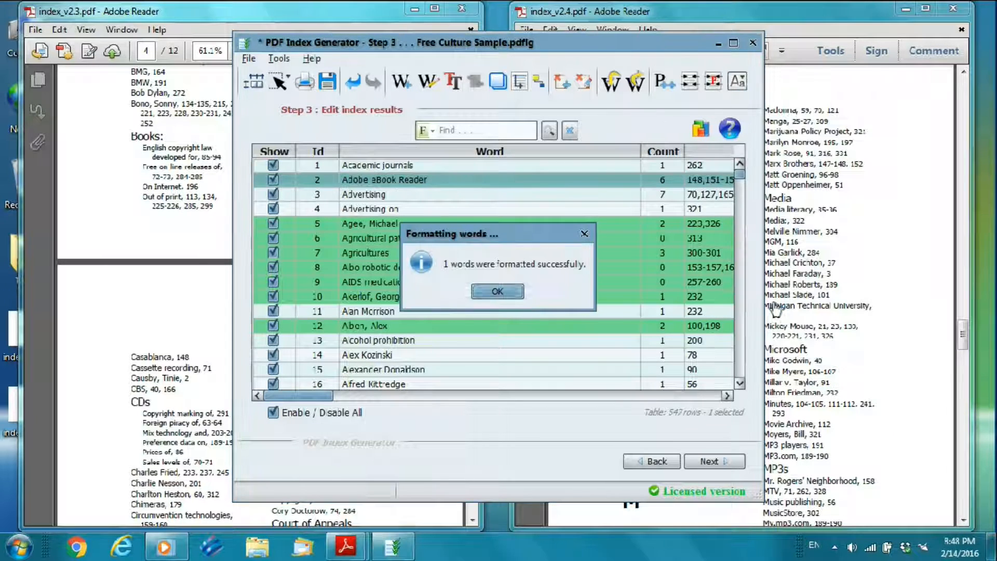
left_click(498, 292)
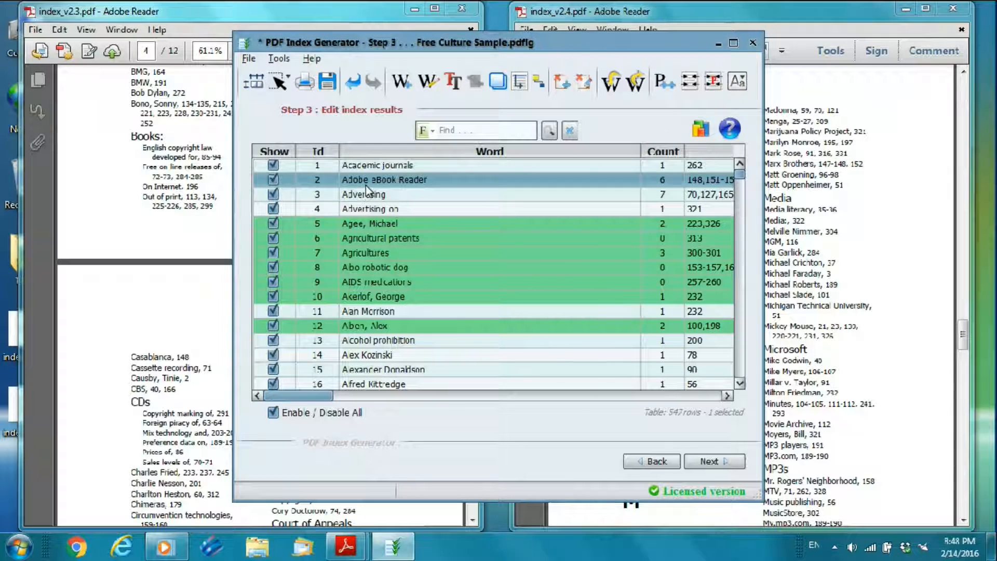
mouse_move(366, 185)
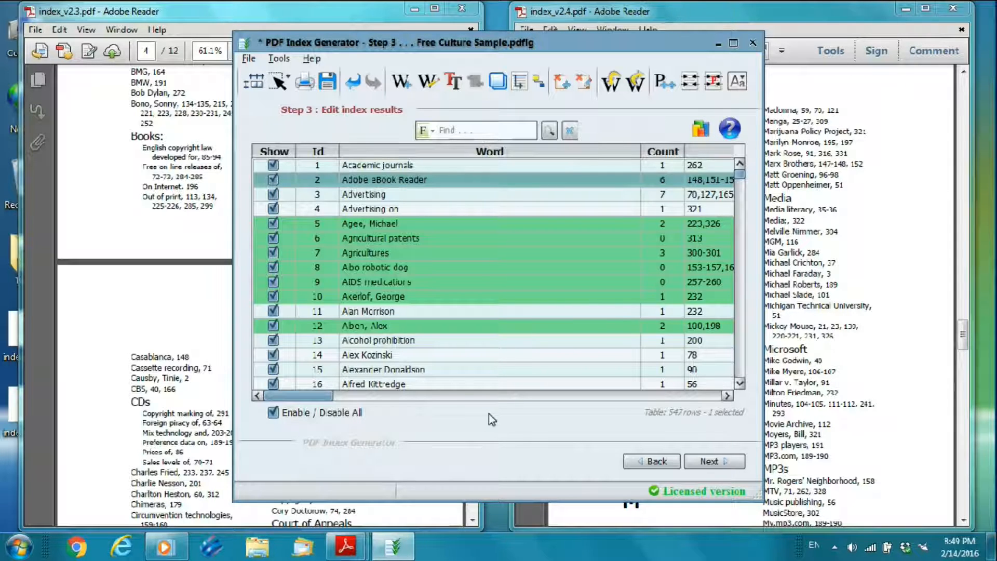
Step: Open the What's new page of the program help and maximize the help window
left_click(311, 58)
left_click(337, 77)
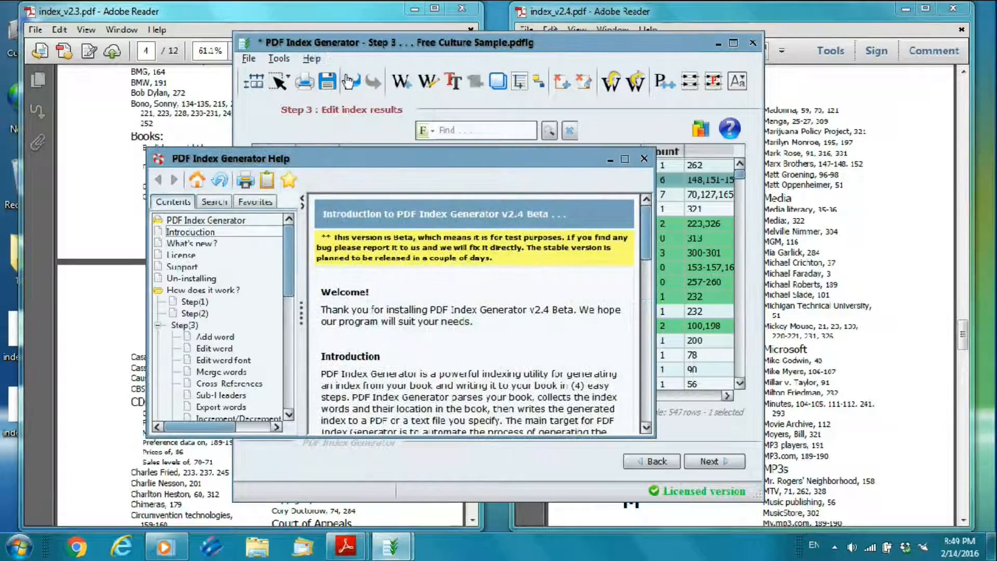
left_click(191, 243)
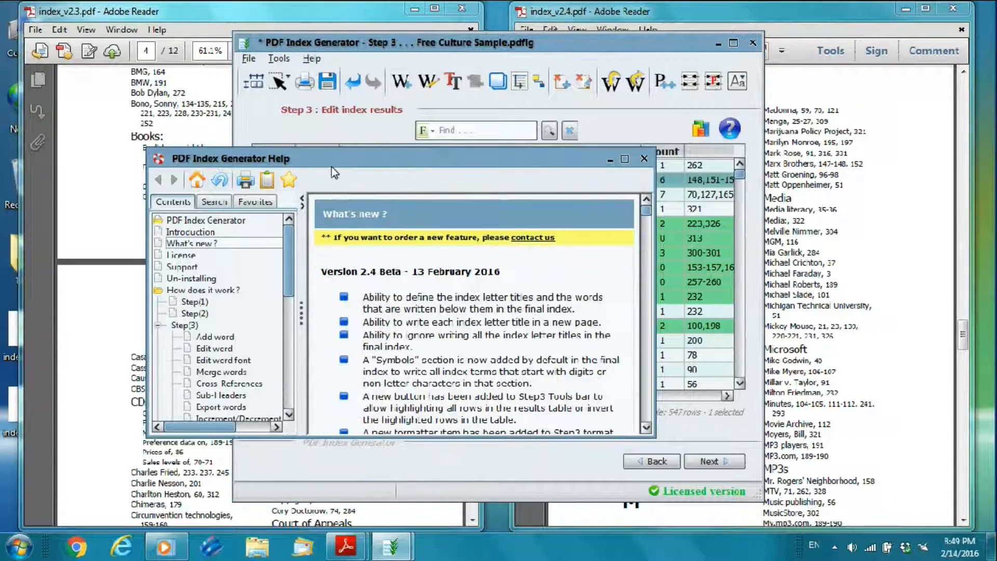
left_click_drag(331, 162, 305, 106)
double_click(316, 98)
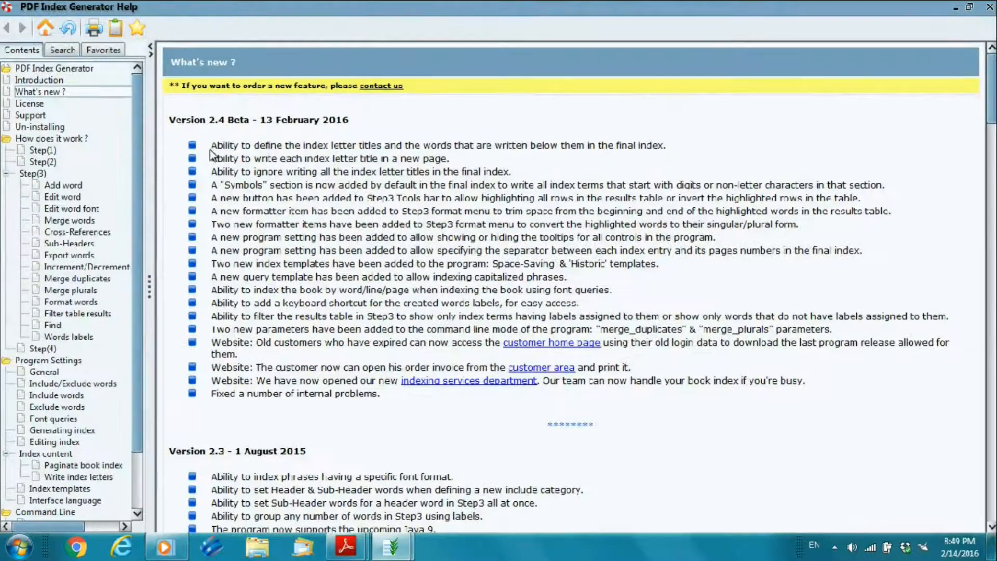
Step: Review the full Version 2.4 Beta feature list and close the help window
left_click_drag(212, 147, 455, 400)
left_click(310, 253)
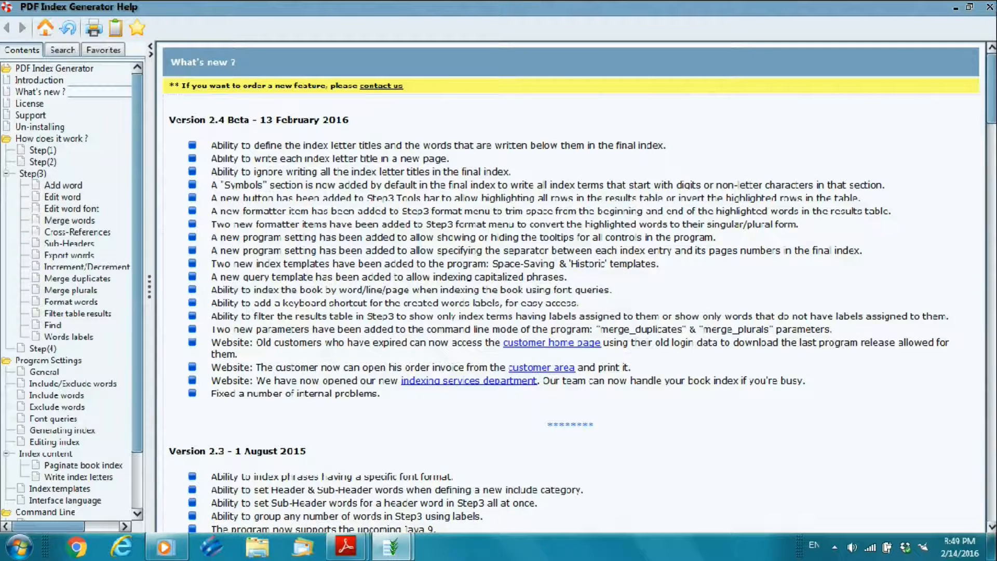
left_click(989, 7)
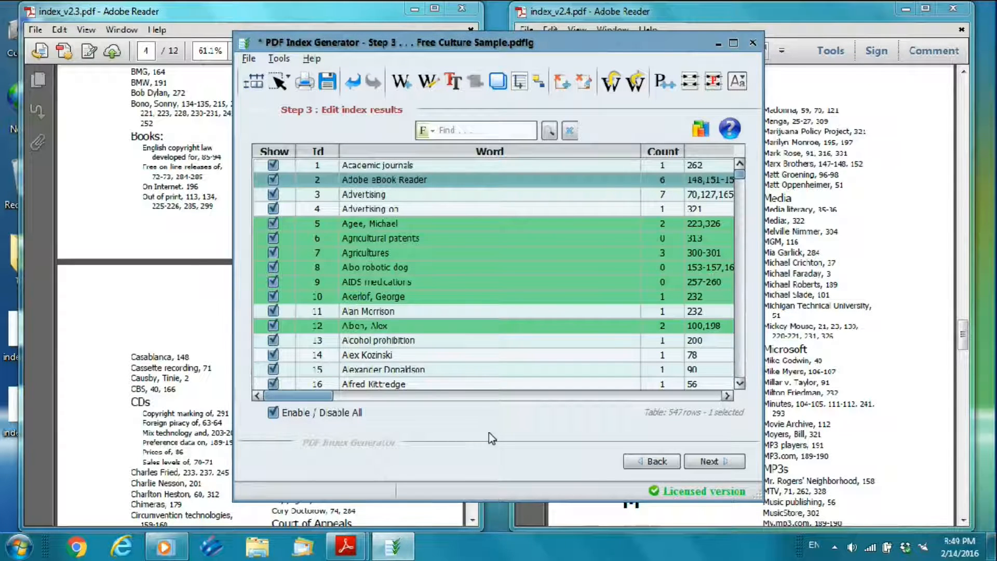